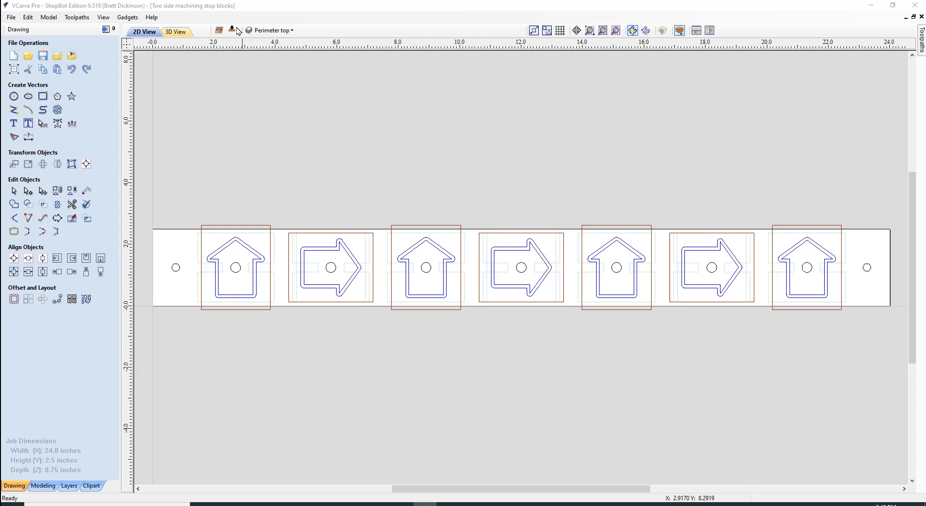
Review the layer list and inspect the bottom-side vectors, including the first block's pocketing outline, finishing on the top side.
left_click(256, 31)
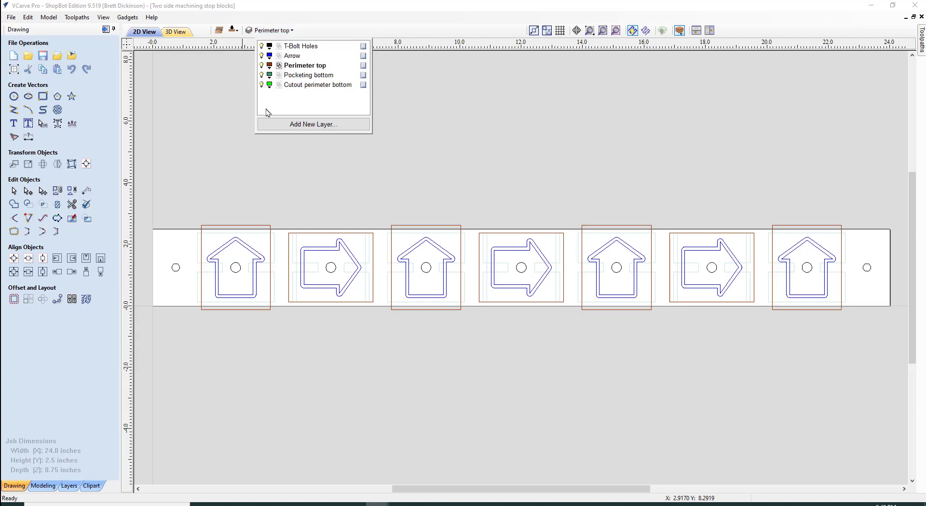
left_click(231, 92)
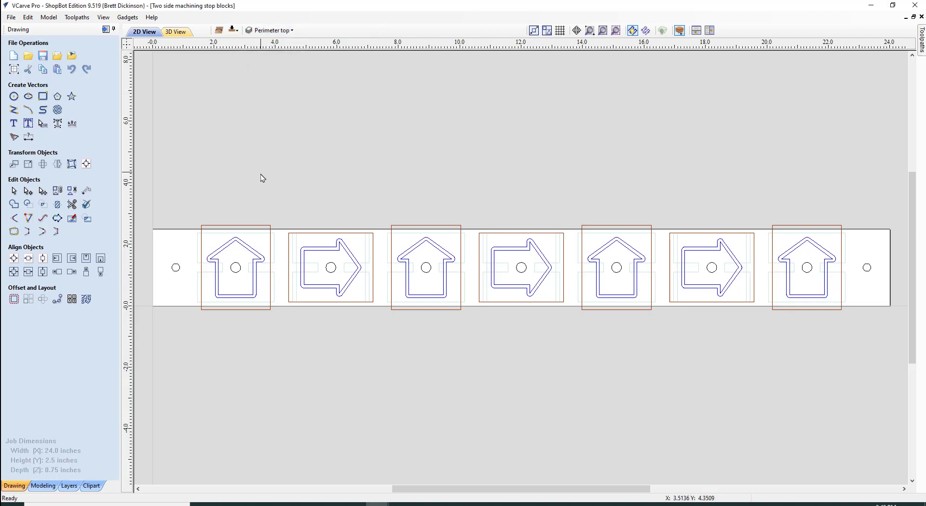
left_click(234, 32)
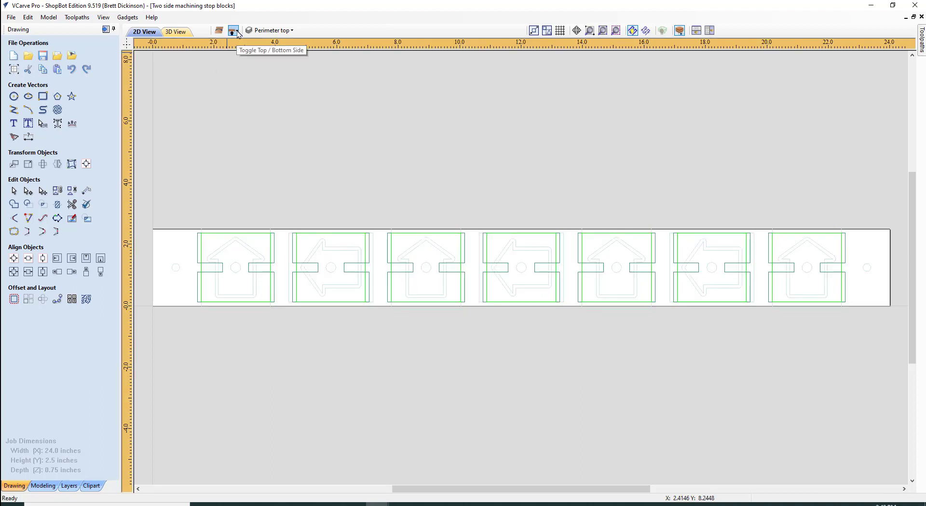
left_click(269, 267)
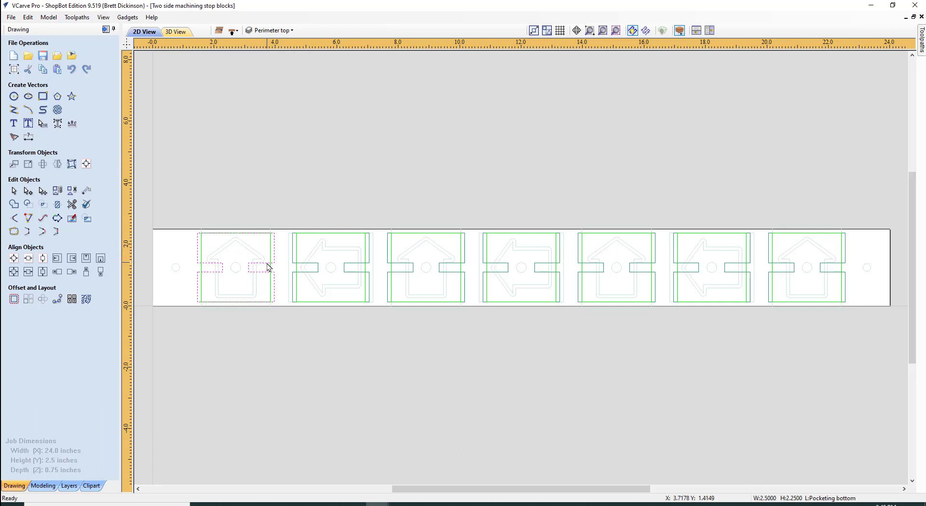
left_click(243, 273)
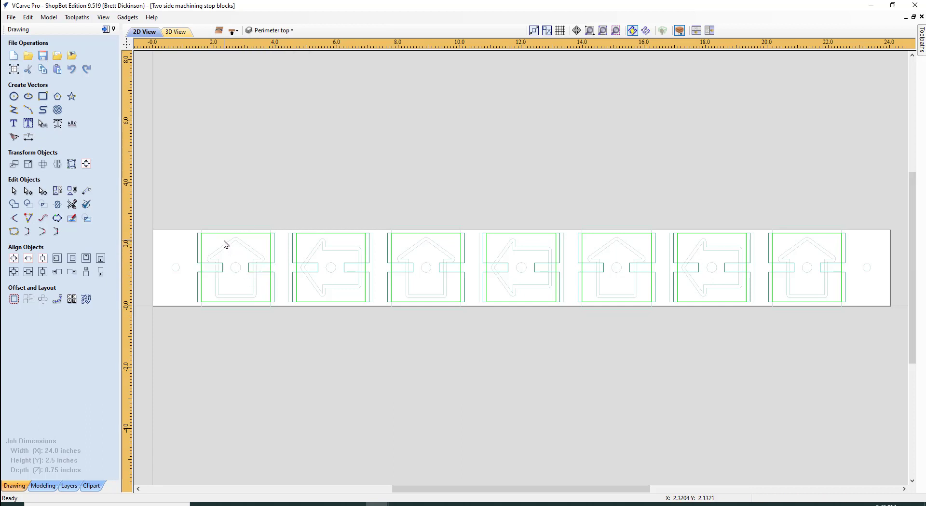
left_click(232, 32)
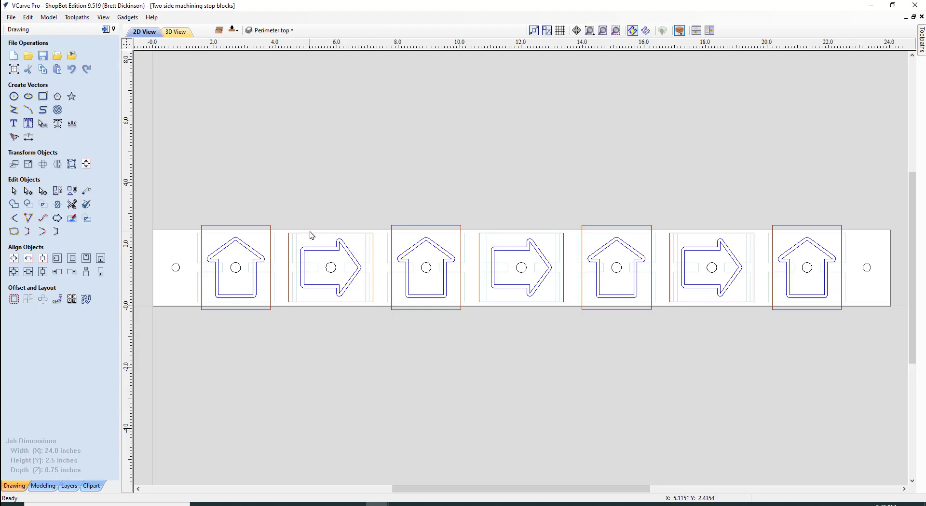
Switch to toolpath creation, hide every layer except Arrow, and make Arrow the active layer.
left_click(105, 29)
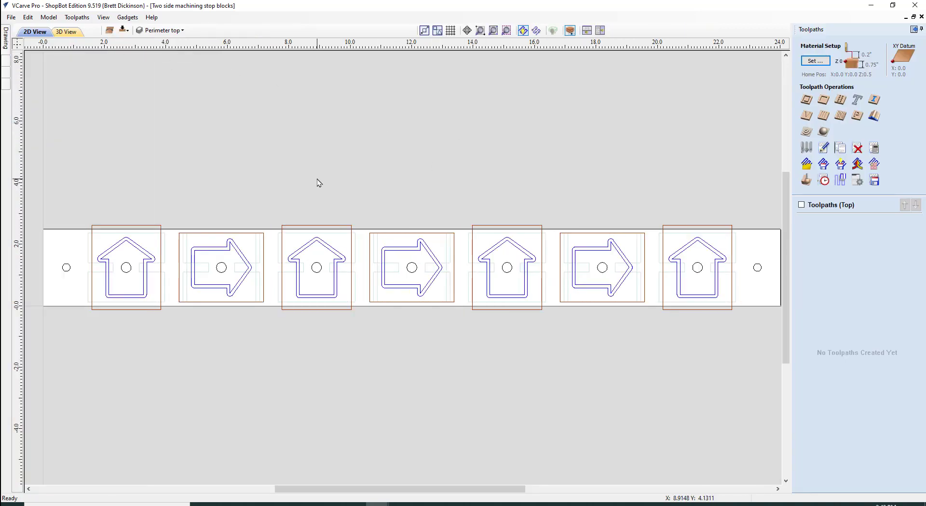
left_click(159, 31)
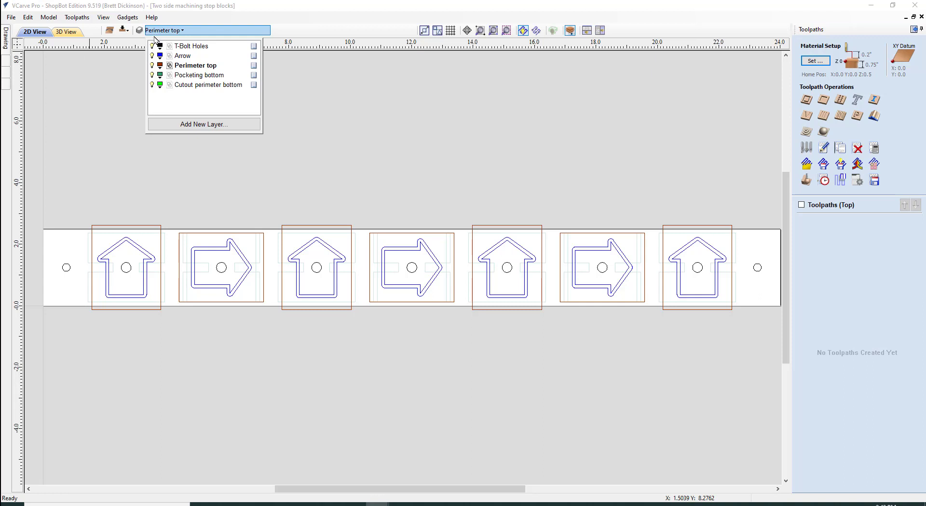
left_click(152, 46)
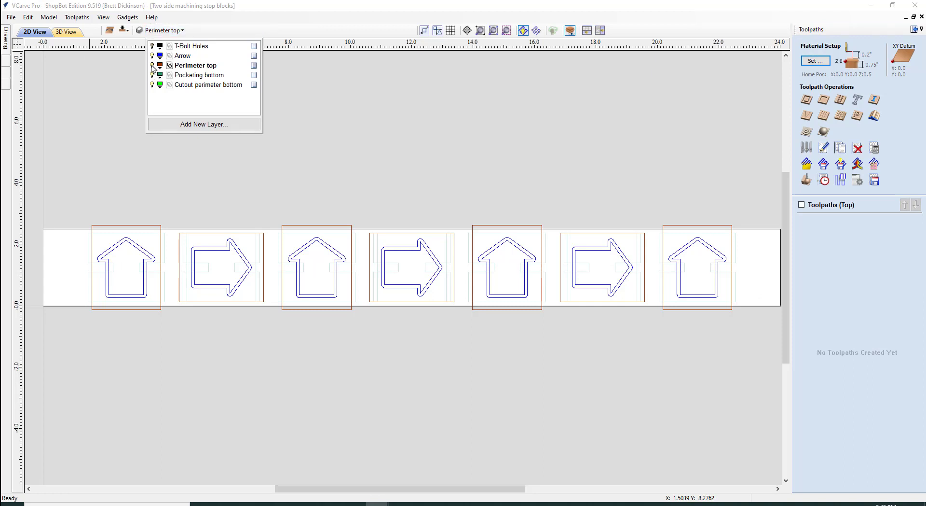
left_click(152, 65)
left_click(152, 86)
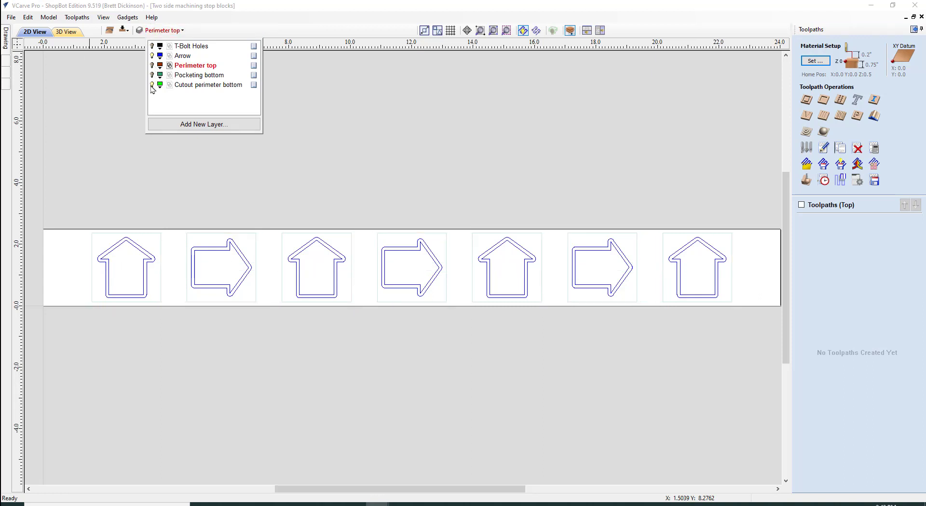
left_click(151, 86)
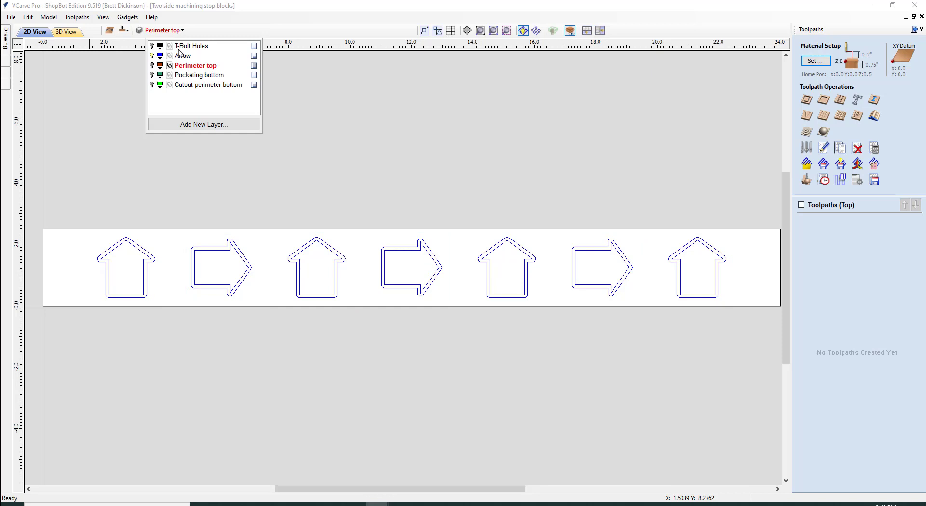
left_click(182, 56)
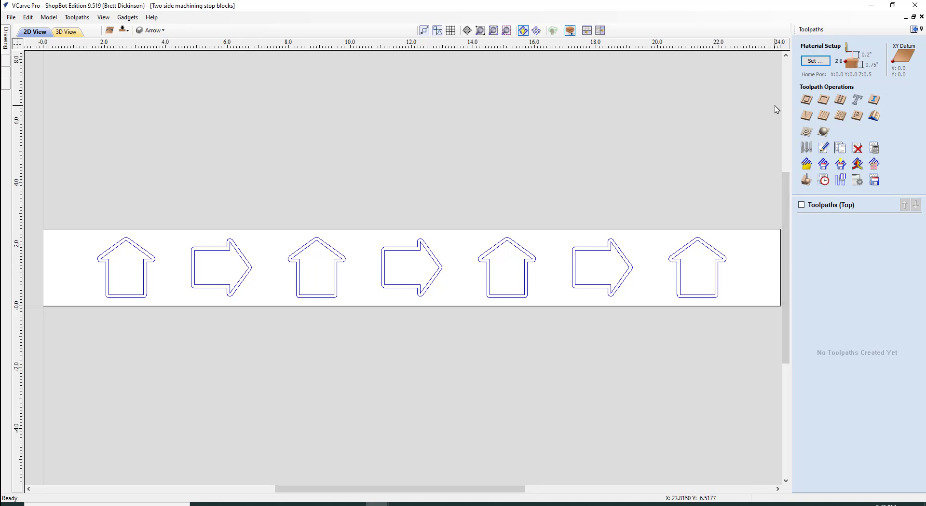
Start a V-Carve / Engraving toolpath using the V Bit 90 (13732) from the SB Desktop Starter Set wood tools.
left_click(807, 119)
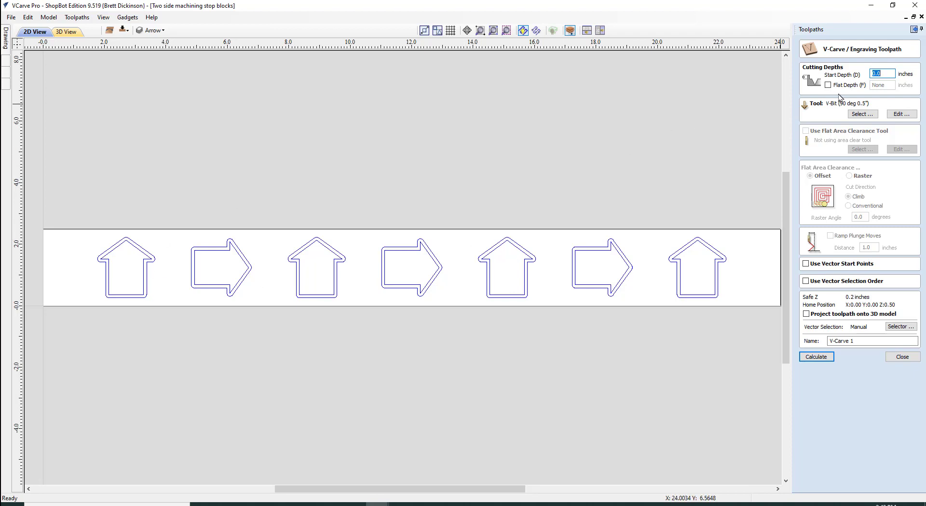
left_click(863, 114)
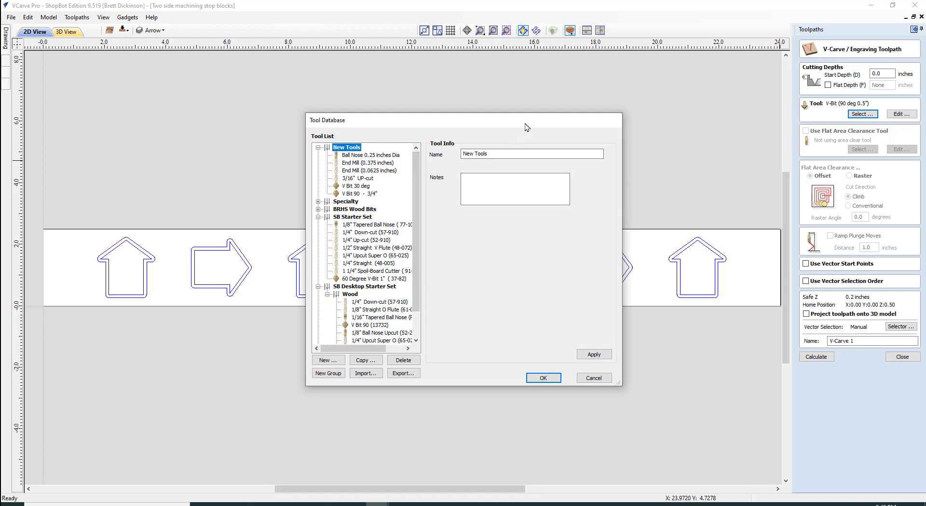
left_click_drag(526, 126, 690, 89)
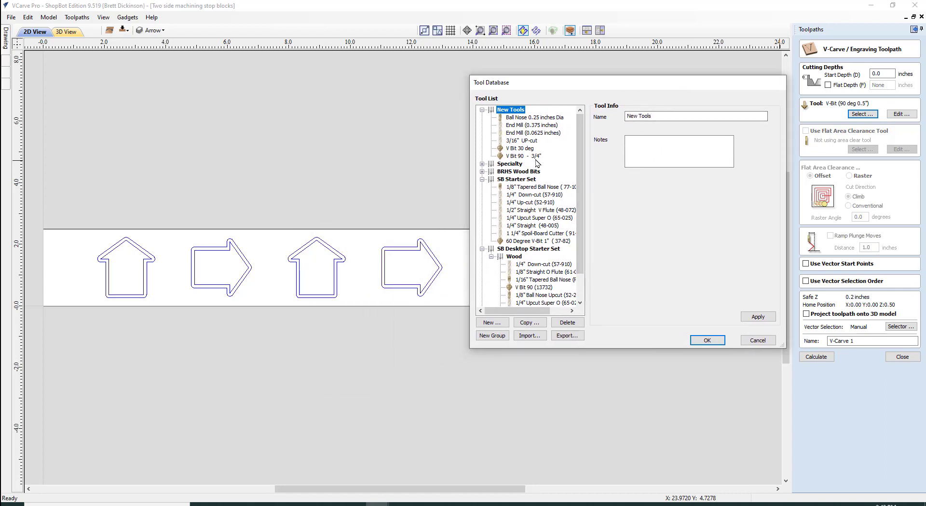
left_click(548, 287)
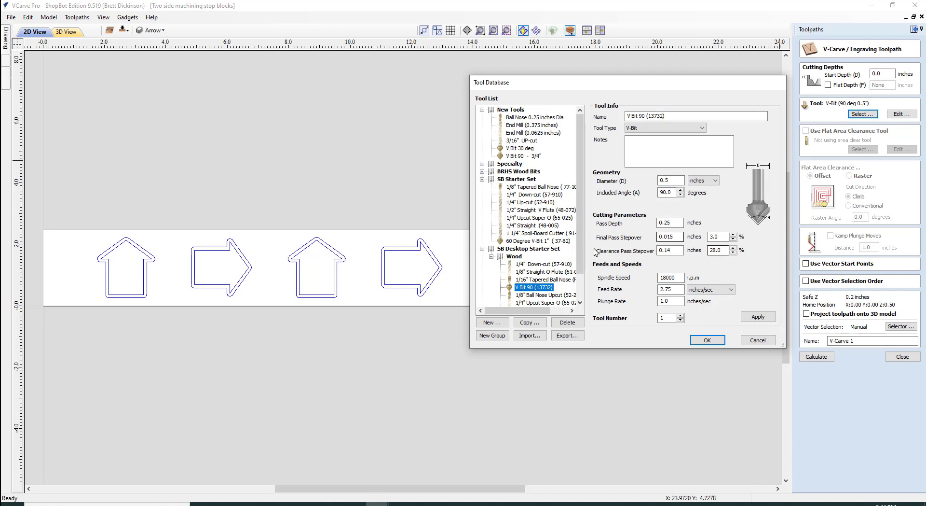
left_click(709, 340)
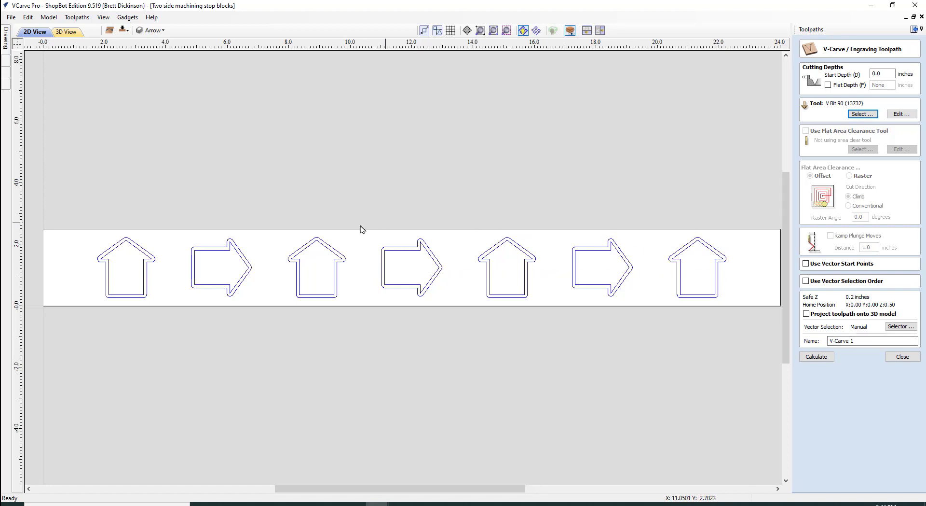
Select all the arrow vectors and calculate their V-carve toolpath under the name VCarve Arrow.
left_click_drag(360, 225, 126, 244)
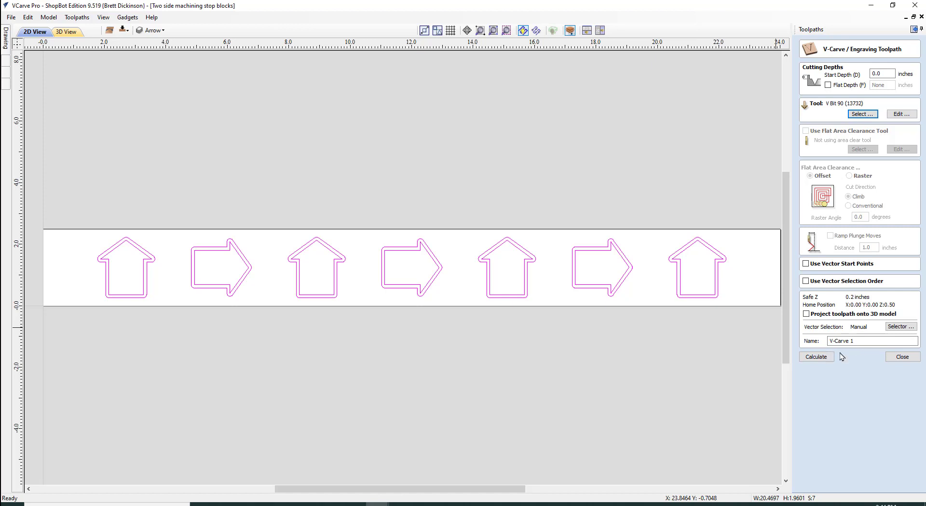
left_click(868, 341)
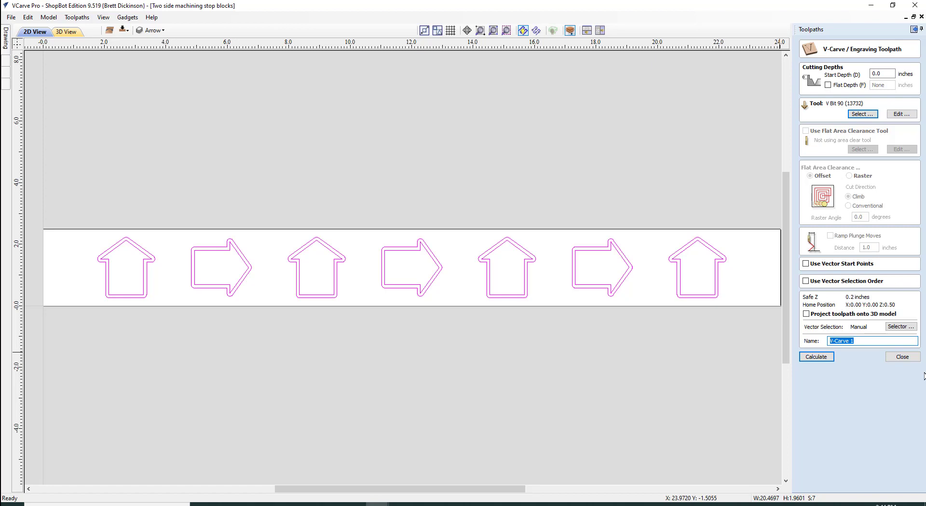
type("V")
left_click(820, 358)
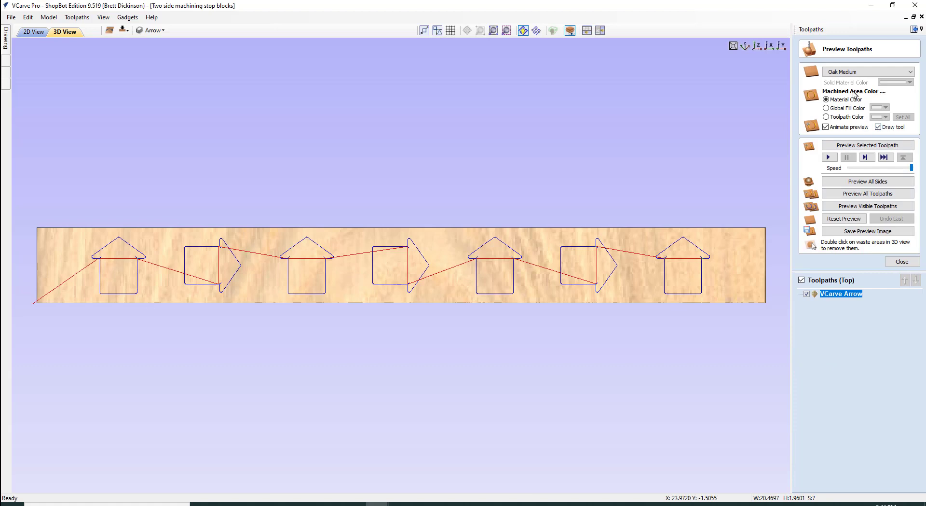
Preview the VCarve Arrow toolpath and show its machined areas with an orange global fill color.
left_click(862, 145)
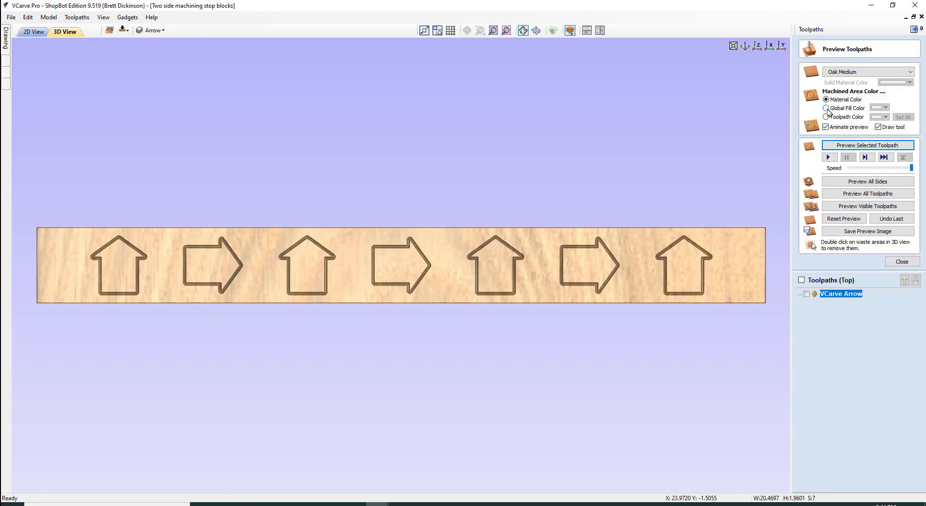
left_click(827, 108)
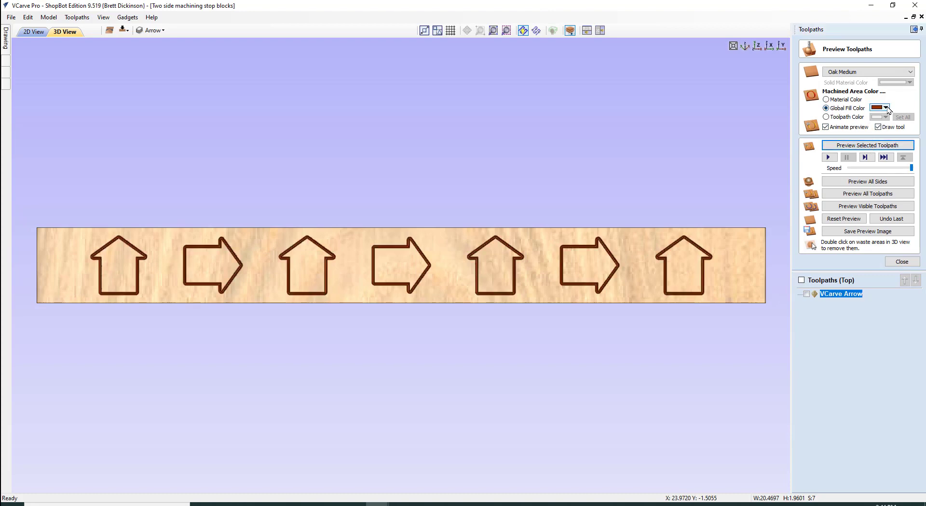
left_click(886, 107)
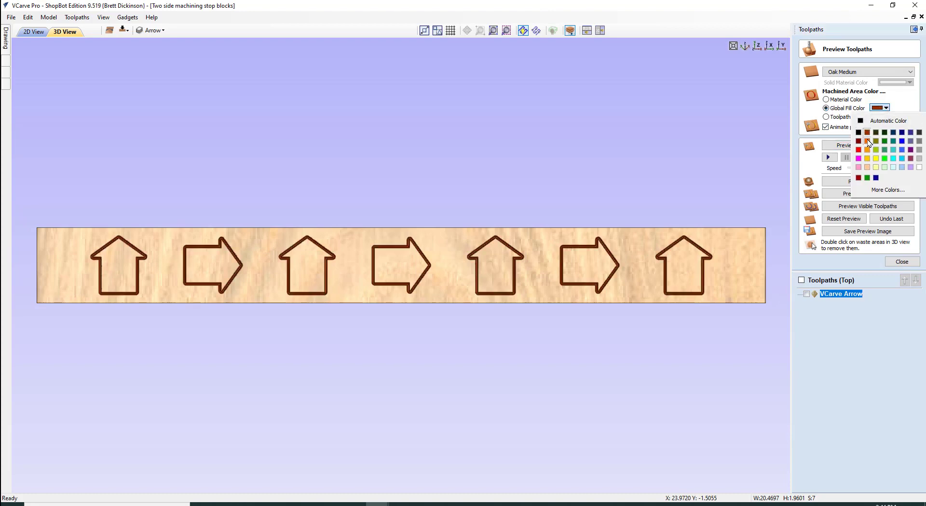
left_click(869, 142)
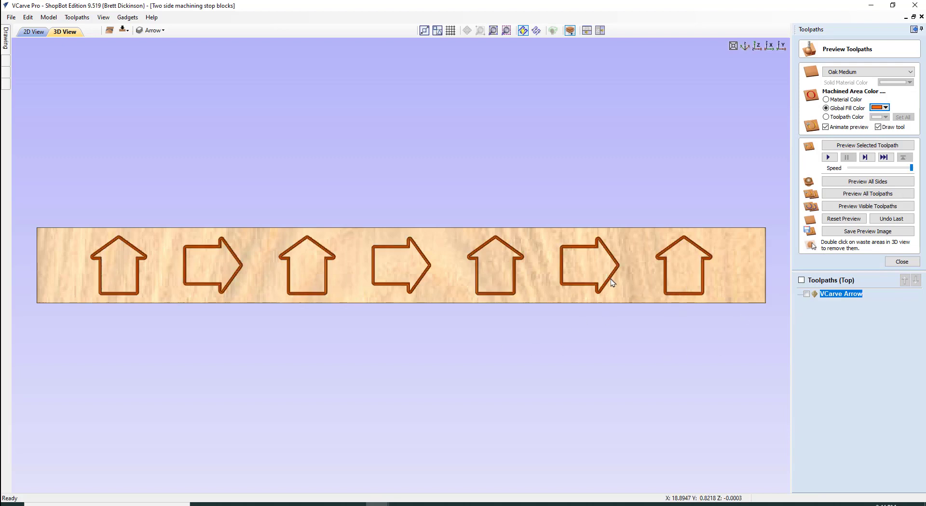
Give the VCarve Arrow toolpath a deeper start depth and recalculate it.
double_click(855, 294)
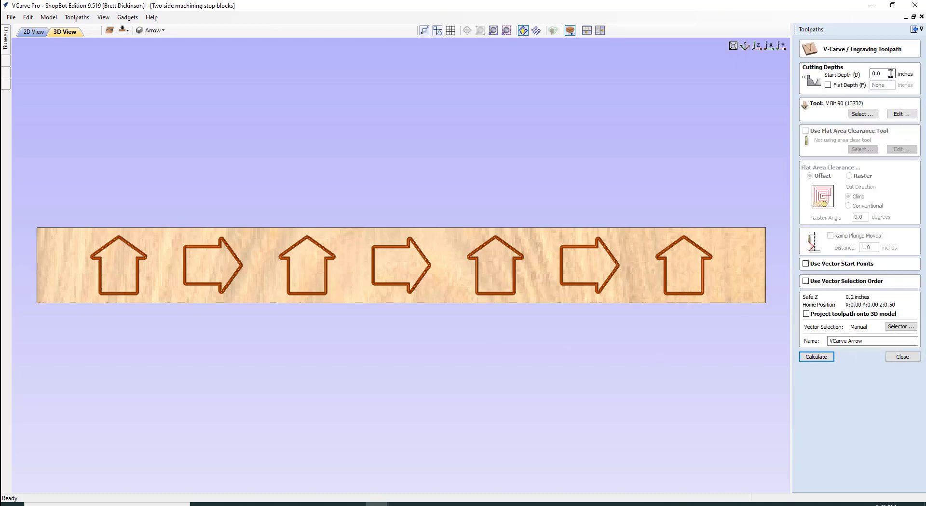
left_click(883, 73)
left_click(816, 356)
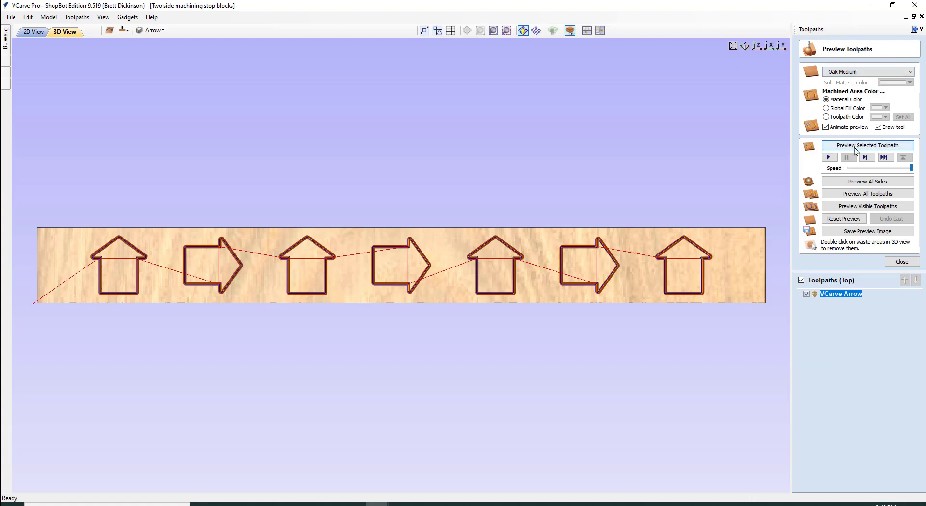
Preview the recalculated arrow carving and set the global fill color of the machined areas to orange again.
left_click(856, 145)
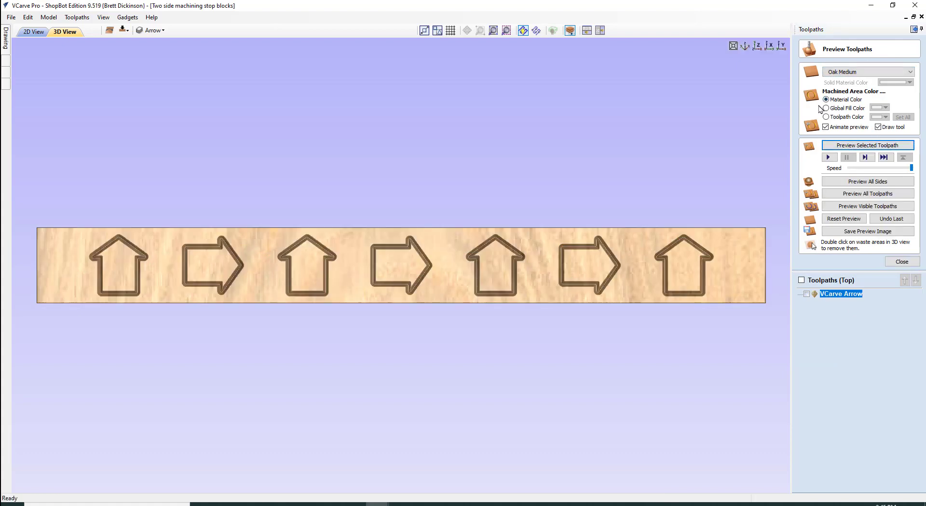
left_click(826, 108)
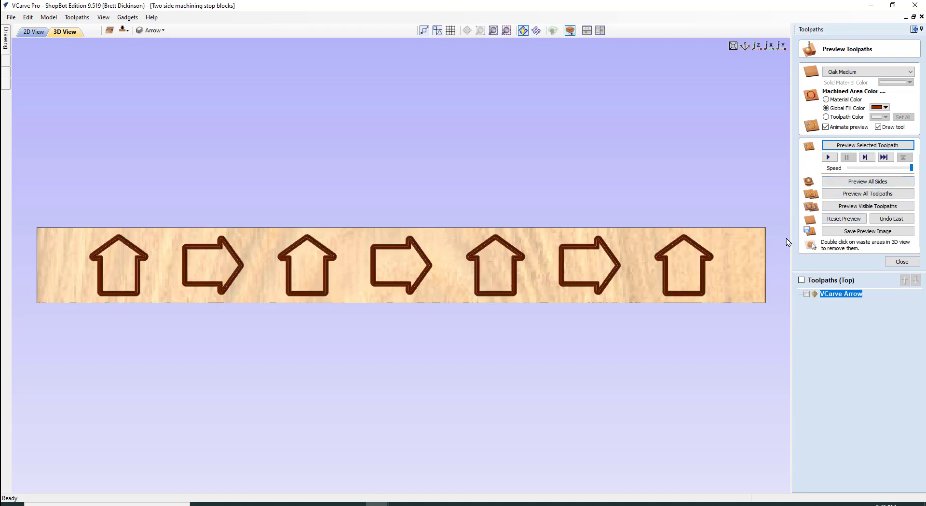
left_click(885, 108)
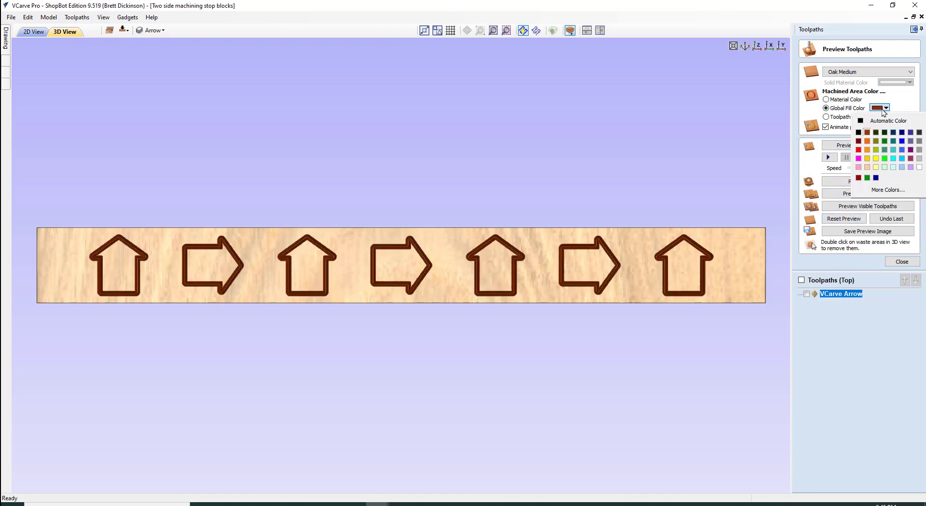
left_click(865, 140)
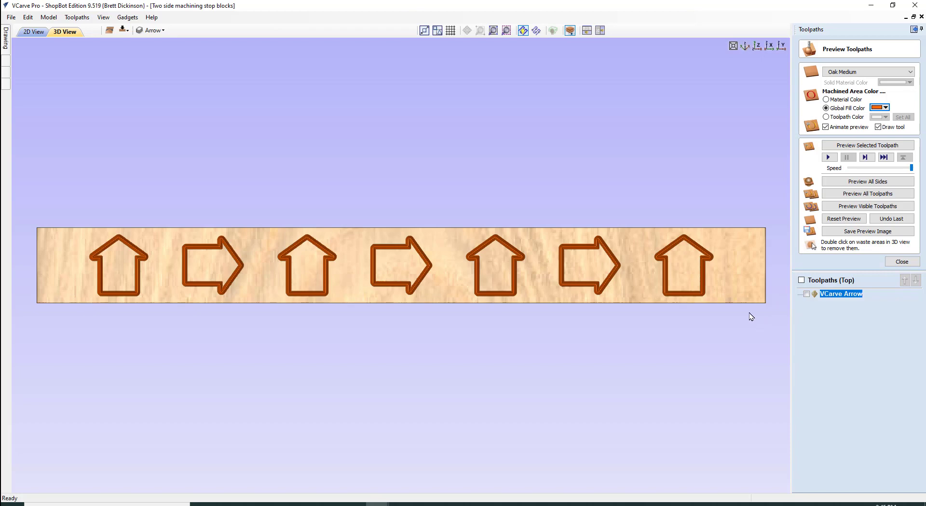
Hide the Arrow layer, show Perimeter top as the active layer, and return to the 2D view.
left_click(160, 31)
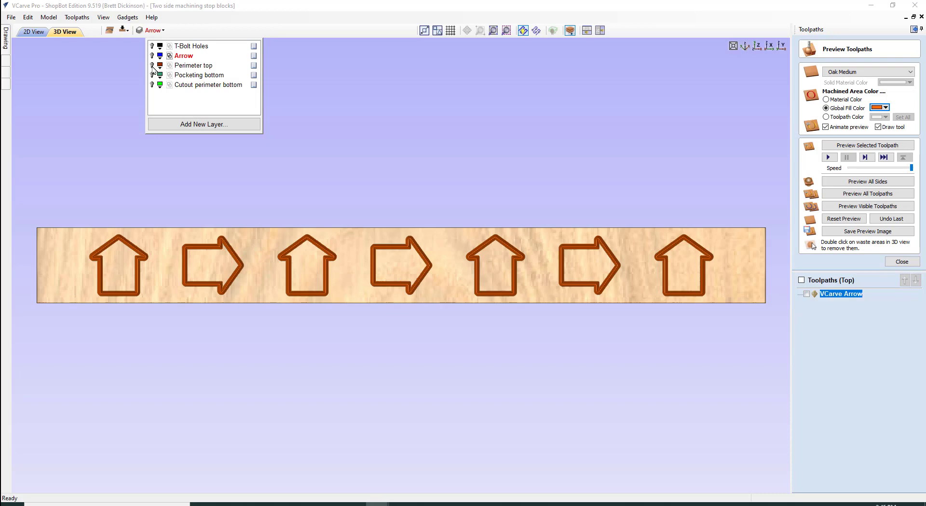
left_click(152, 66)
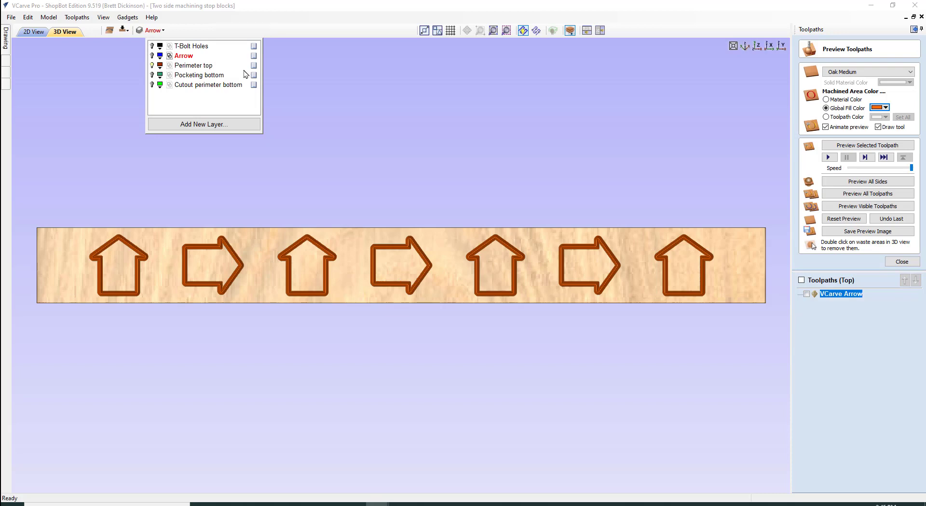
left_click(205, 67)
left_click(34, 31)
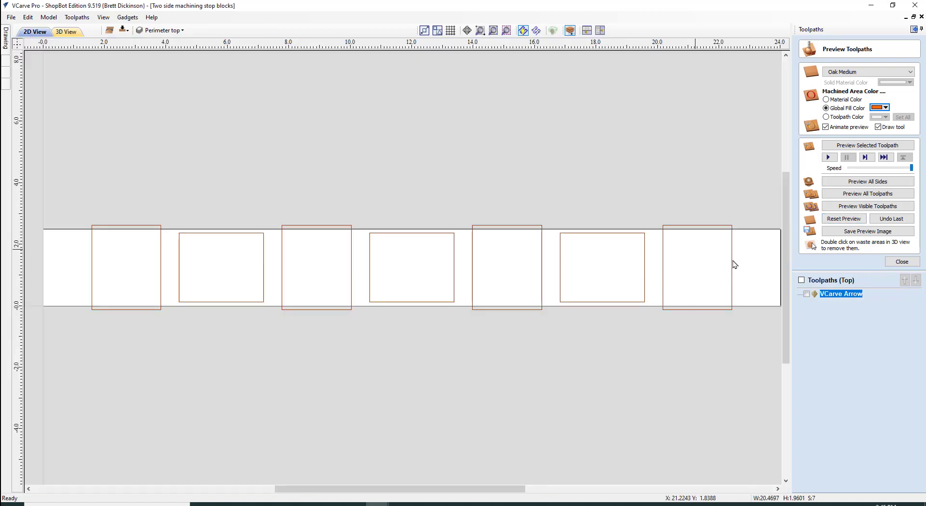
Start a 2D profile toolpath with the 90-degree V-bit, check the tool's settings, and set the cut depth to 0.125 inches.
left_click(895, 260)
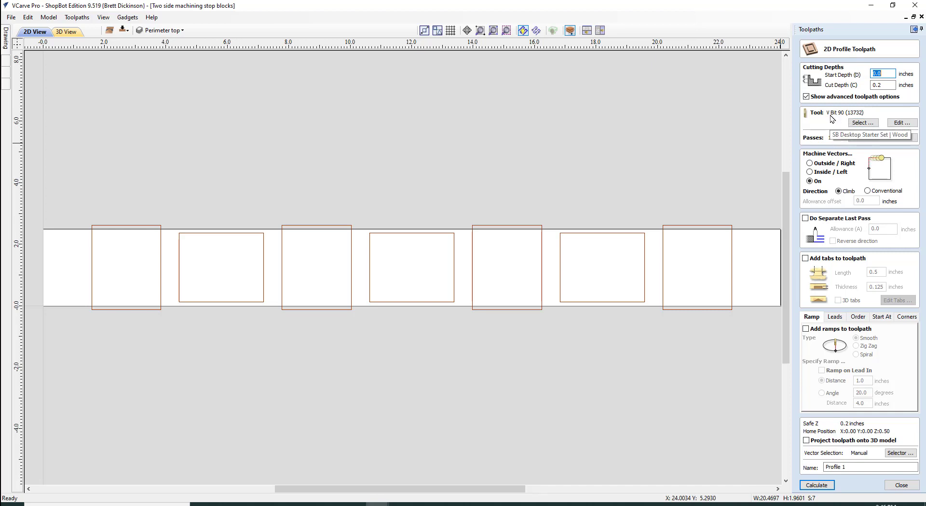
left_click(909, 124)
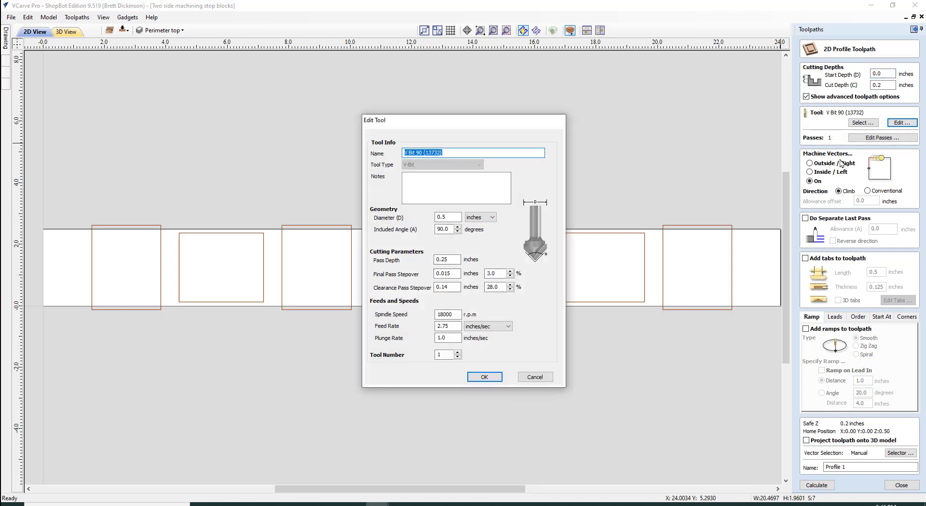
left_click(494, 379)
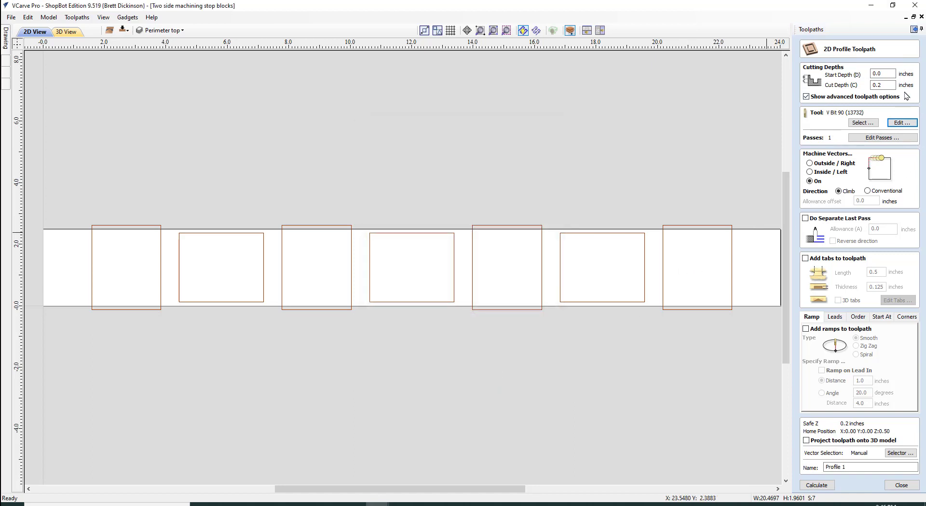
double_click(891, 85)
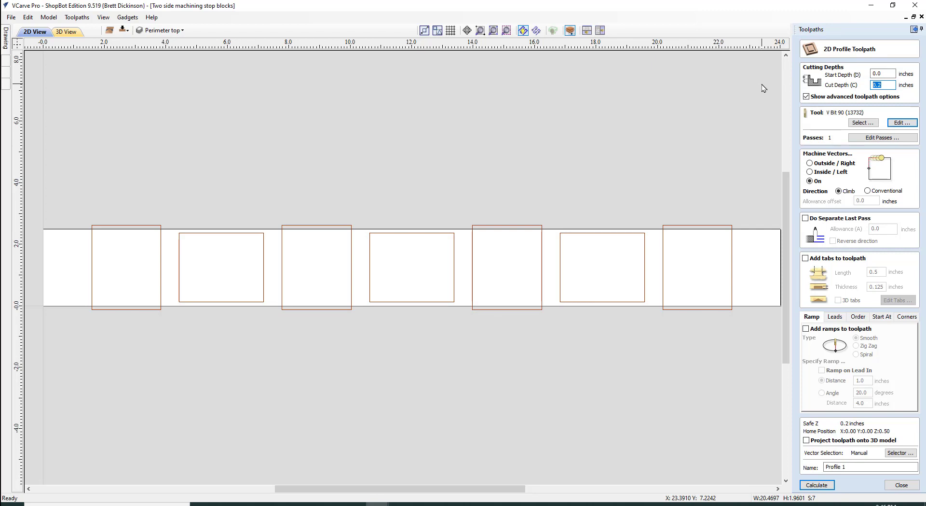
type(".125")
Calculate the profile toolpath on all perimeter rectangles under the name Champfer Climb and preview its cut.
left_click(851, 466)
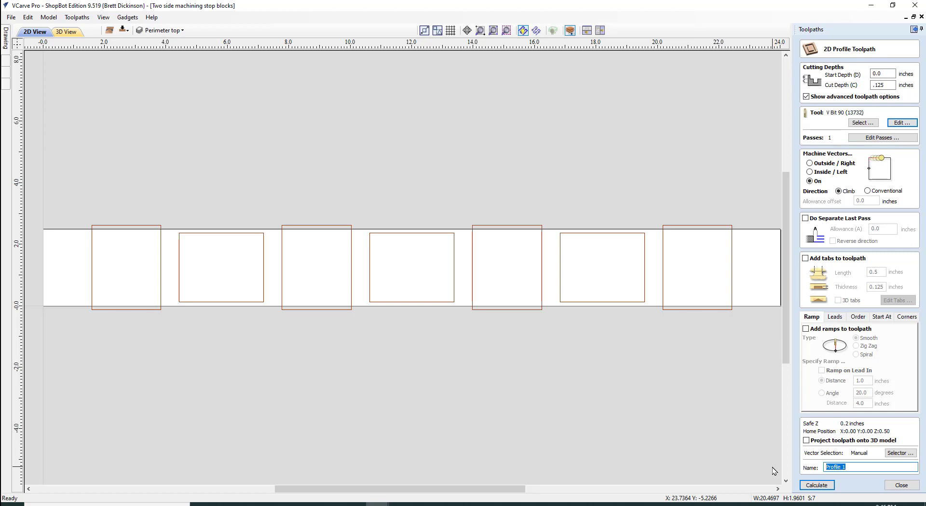
type("Champfer Climb")
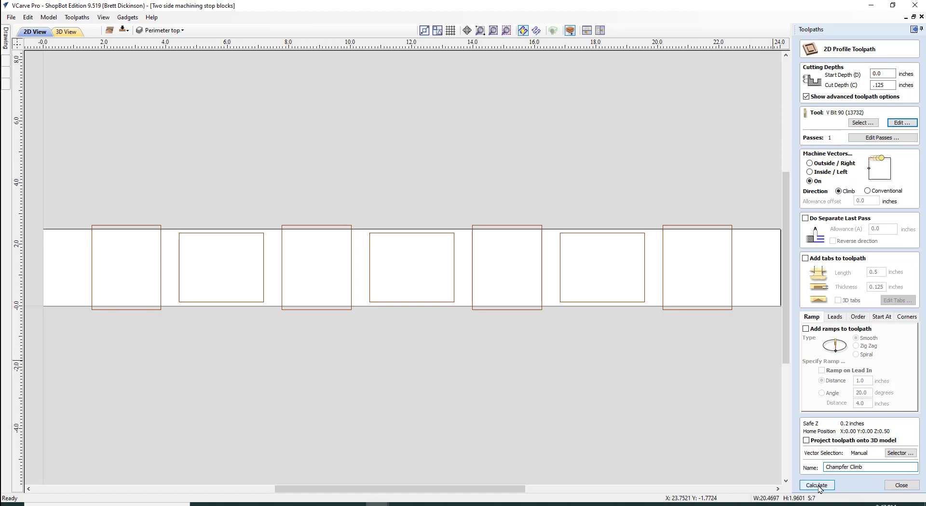
left_click_drag(756, 267, 146, 244)
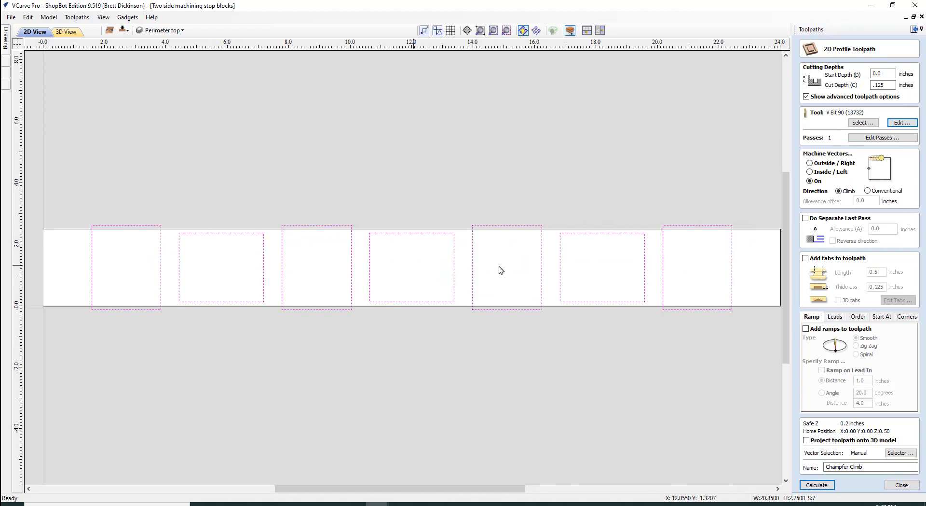
left_click(816, 485)
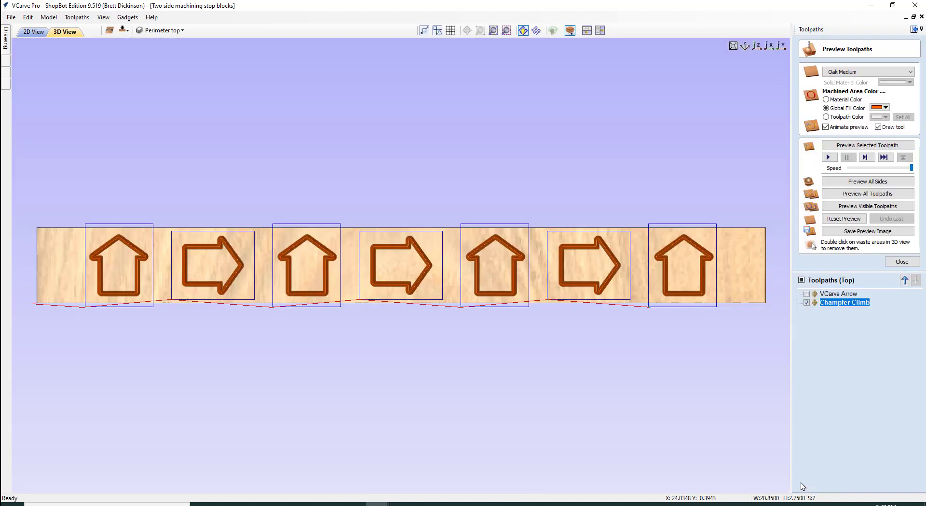
left_click(857, 145)
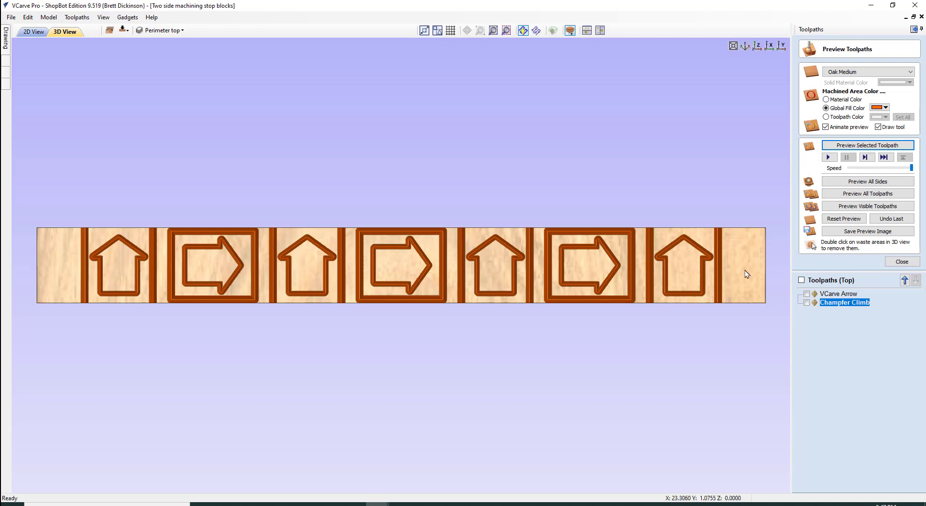
Duplicate the Champfer Climb toolpath, recalculate the copy with conventional direction as Champfer Conventional, and hide its path lines.
mouse_move(852, 308)
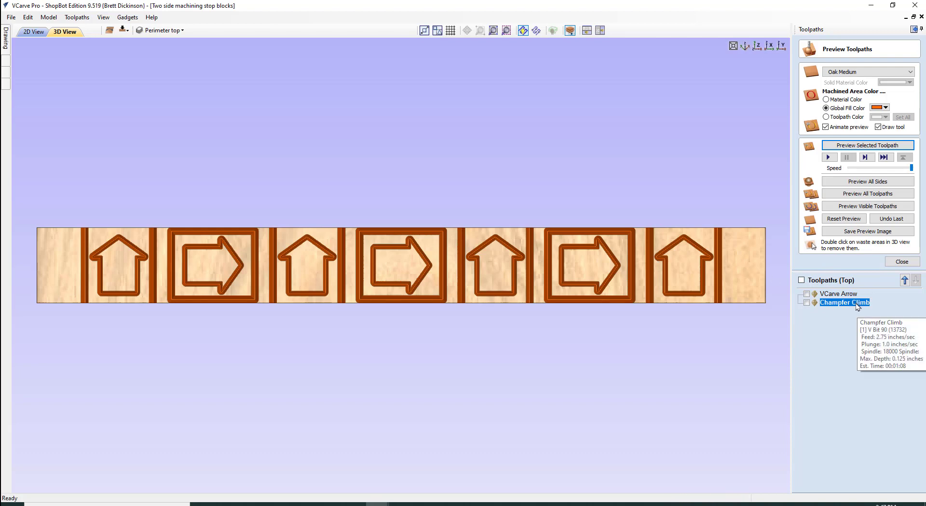
right_click(832, 306)
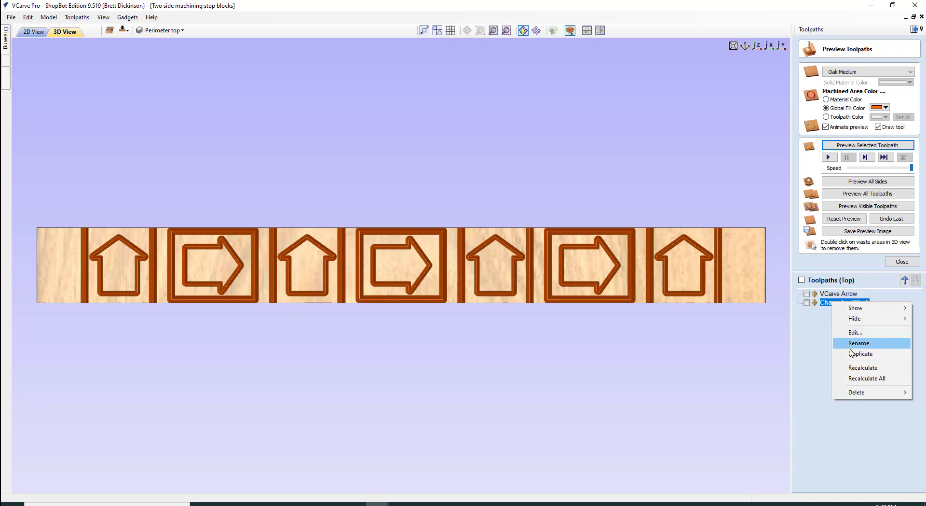
left_click(852, 354)
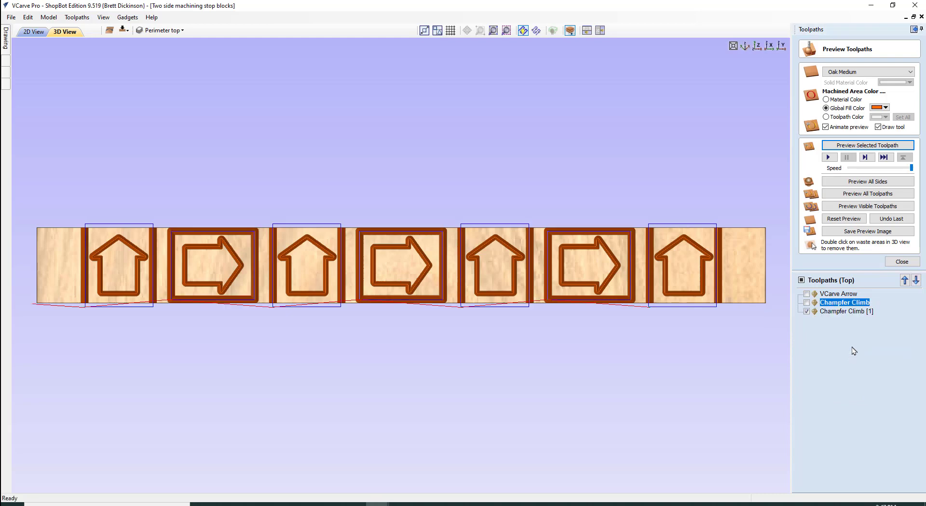
double_click(846, 312)
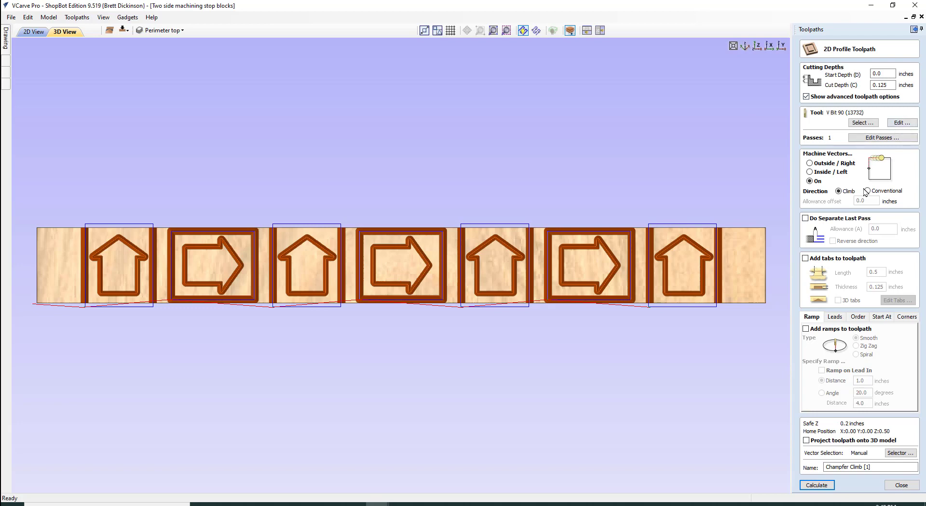
left_click(868, 190)
left_click(892, 468)
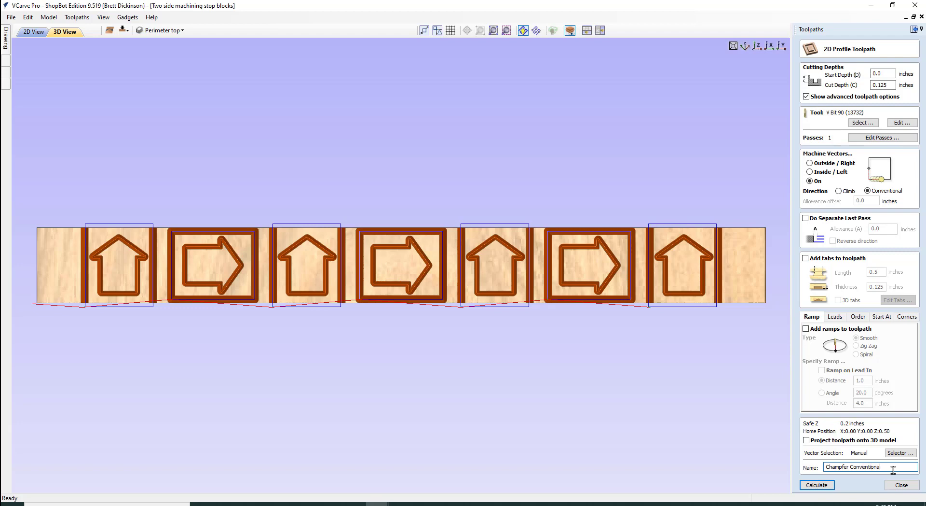
left_click(817, 485)
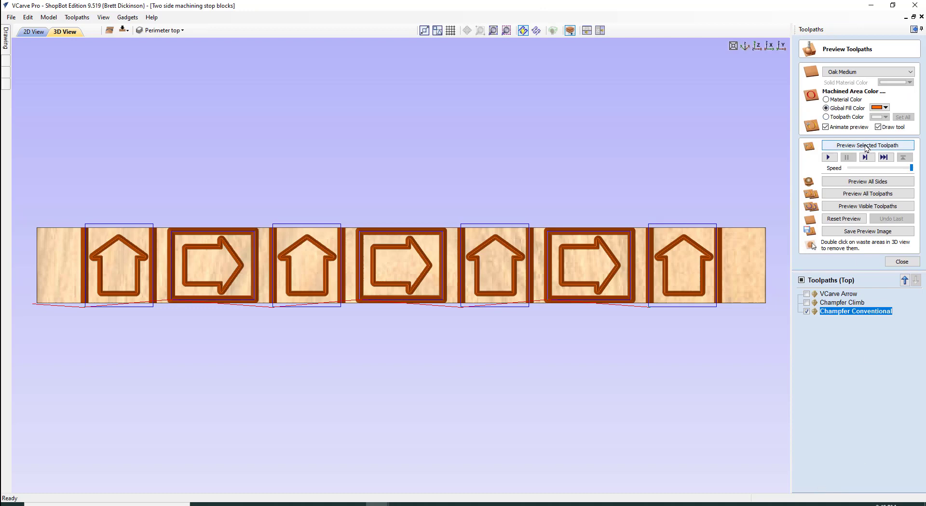
left_click(808, 312)
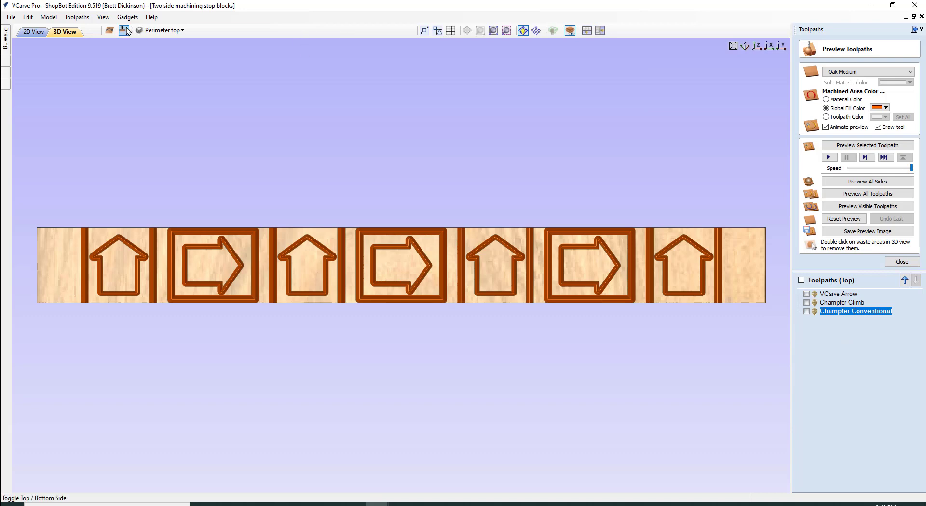
Hide the Perimeter top layer, show T-Bolt Holes as the active layer, and return to the 2D view.
left_click(160, 30)
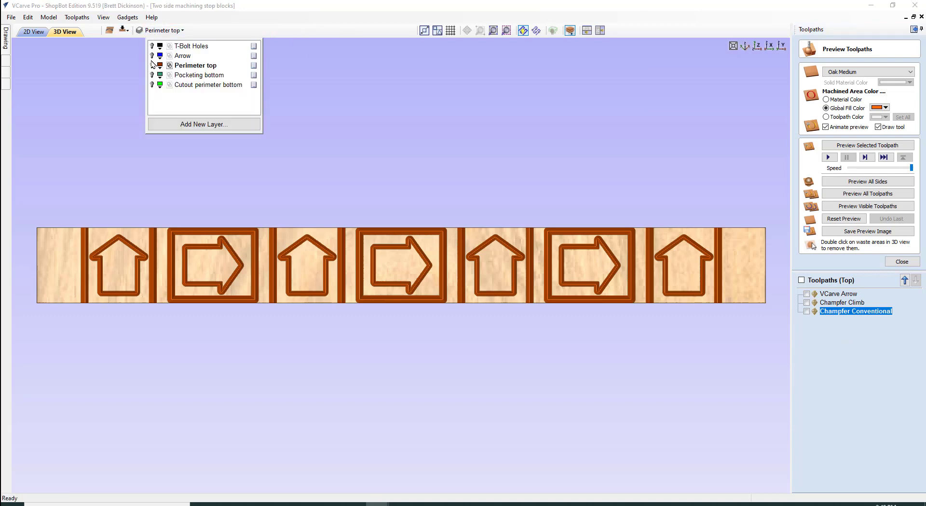
left_click(152, 65)
left_click(152, 46)
left_click(187, 47)
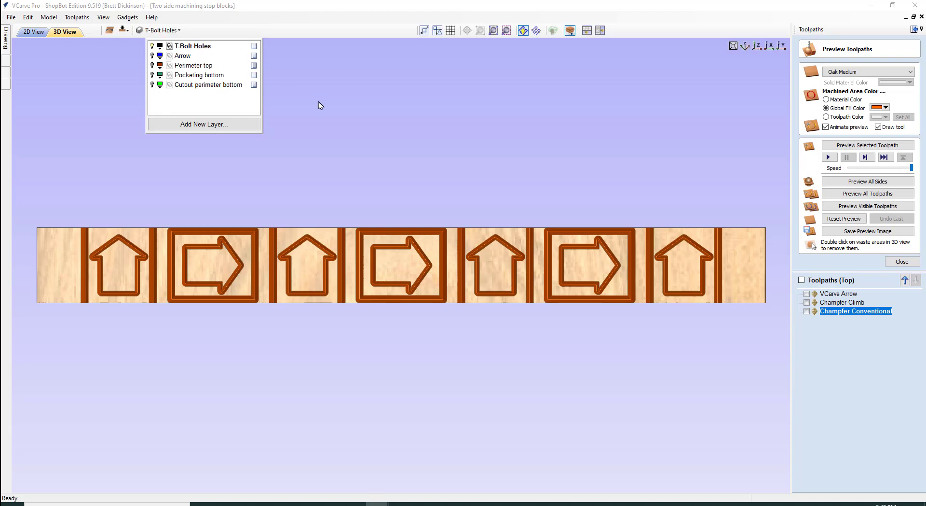
left_click(34, 32)
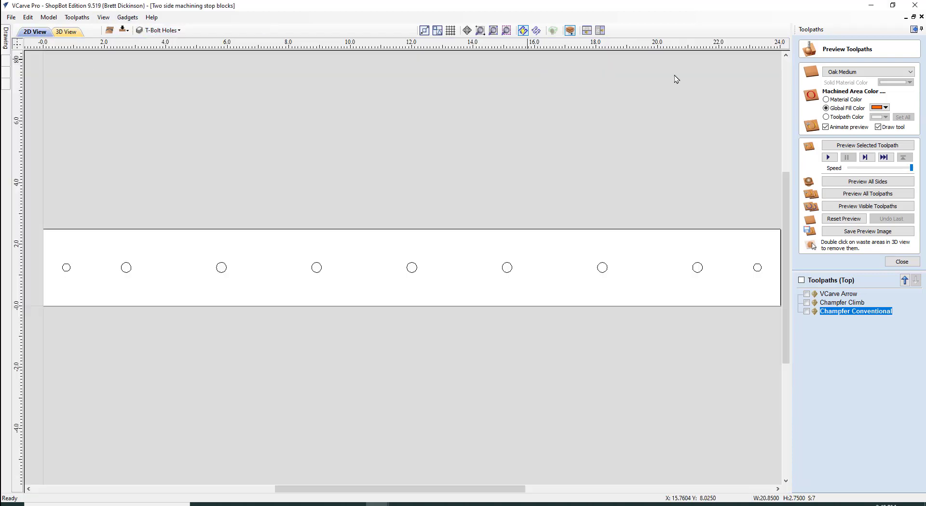
Start a drilling toolpath on the two small holes at the board's ends and name it Drill index holes.
left_click(903, 261)
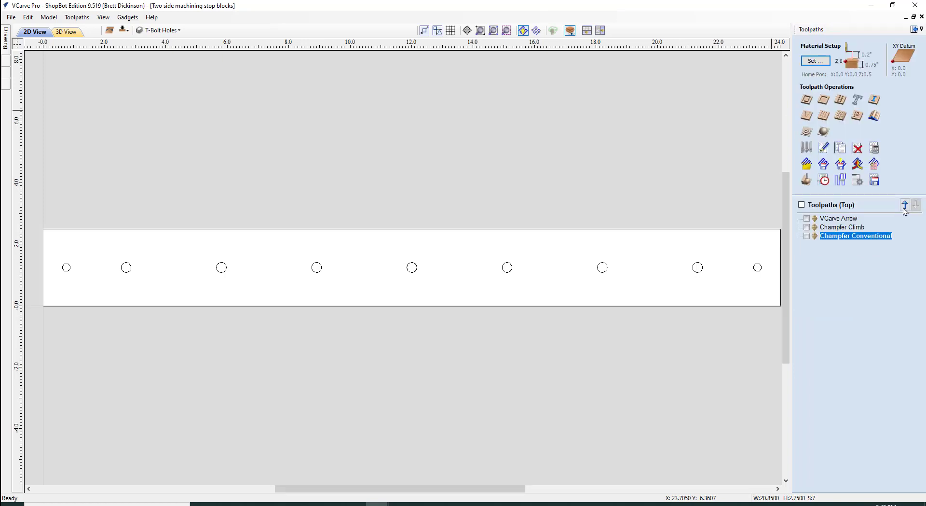
left_click(842, 99)
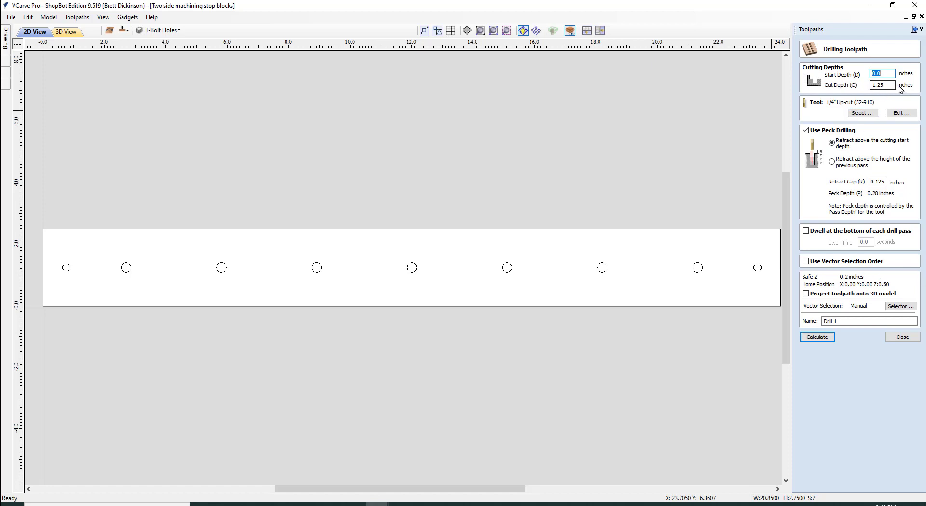
left_click(68, 273)
left_click(68, 274, "shift")
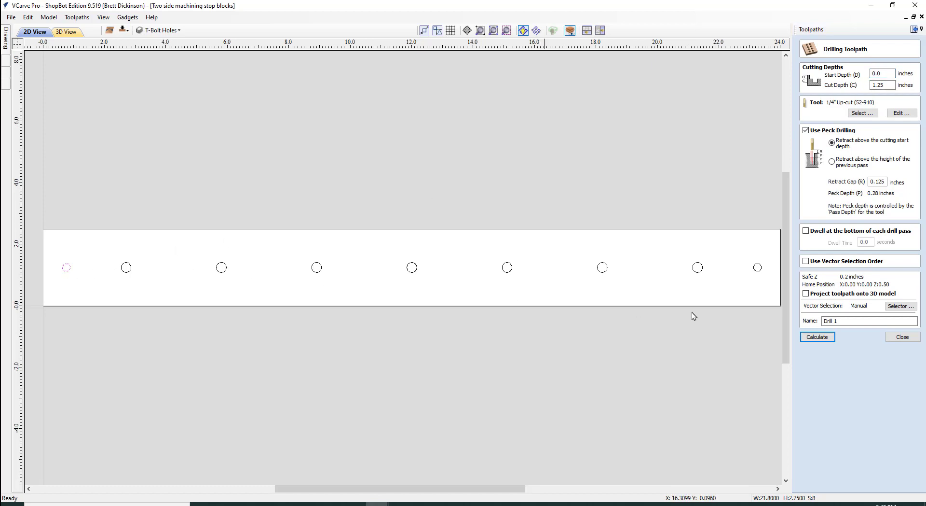
left_click(758, 272, "shift")
left_click(857, 320)
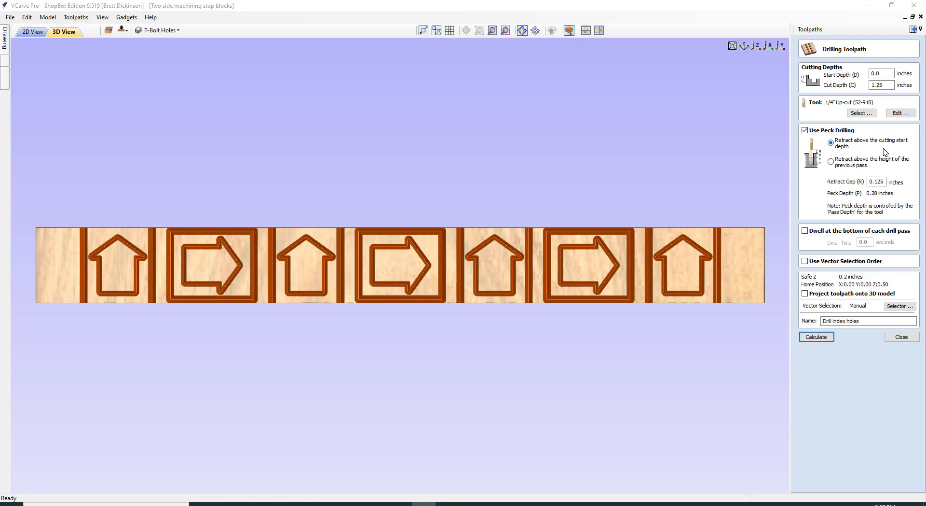
Check the 1/4-inch up-cut bit's settings, calculate the index-hole drilling through the material, and preview it.
left_click(900, 112)
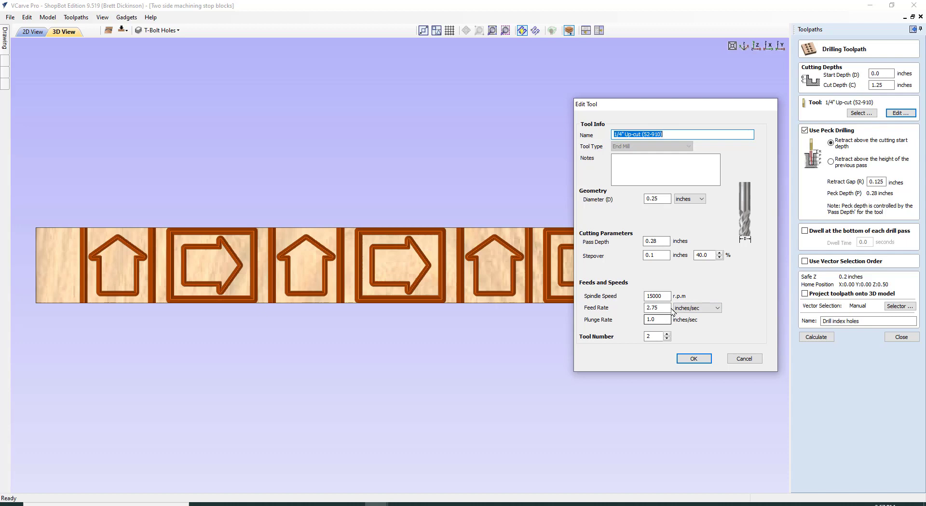
left_click(695, 358)
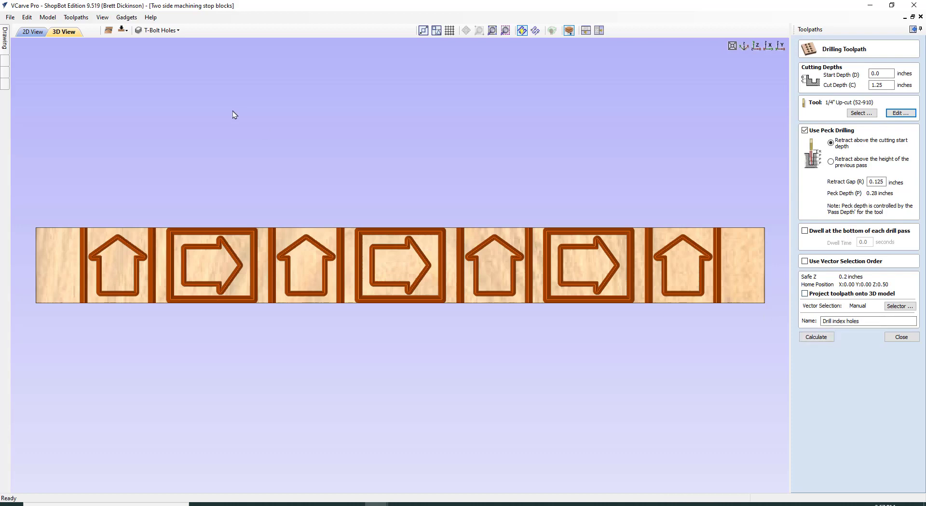
left_click(31, 32)
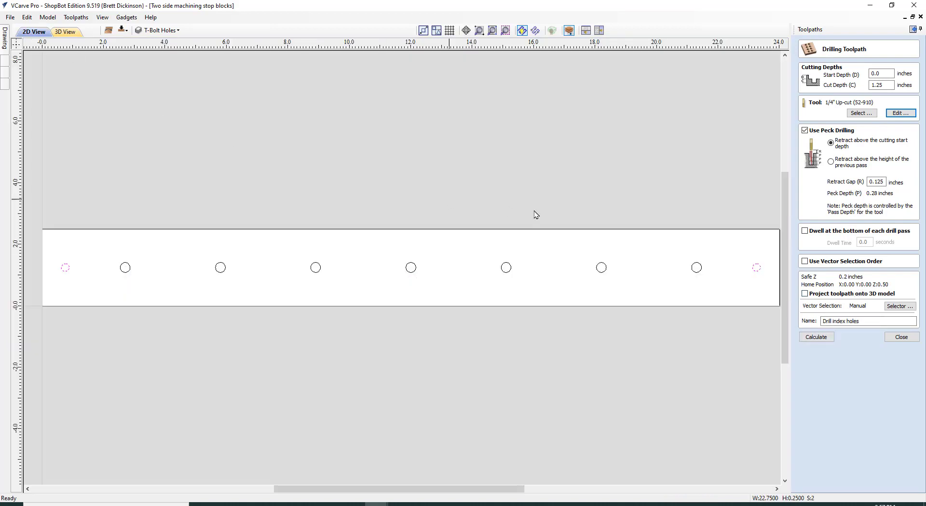
left_click(825, 339)
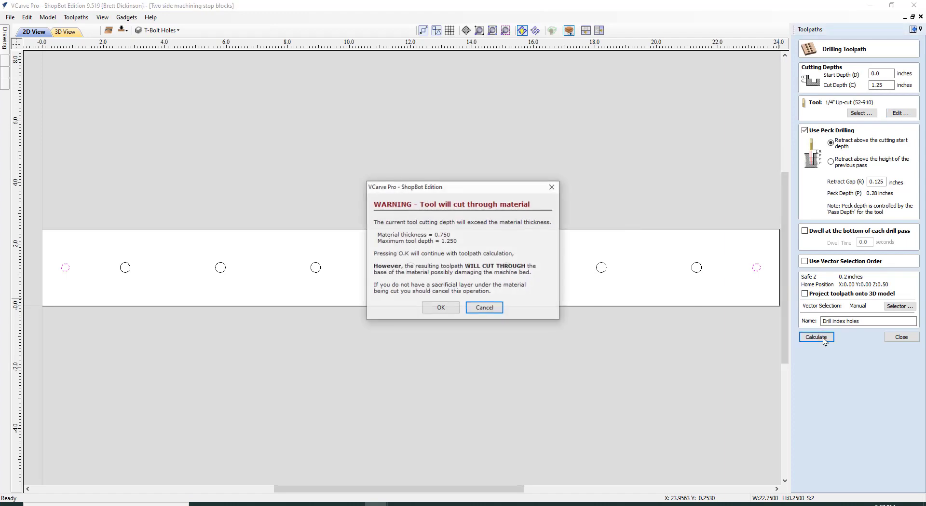
left_click(450, 309)
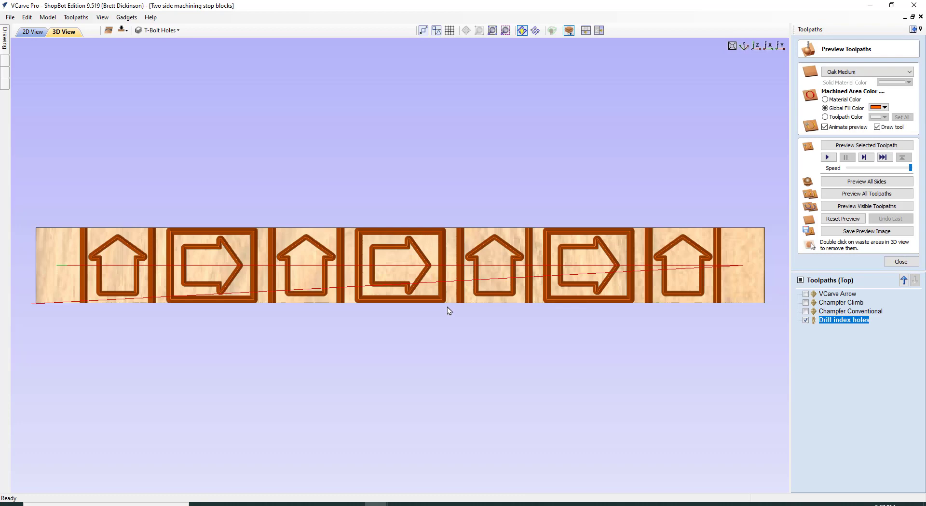
left_click(881, 146)
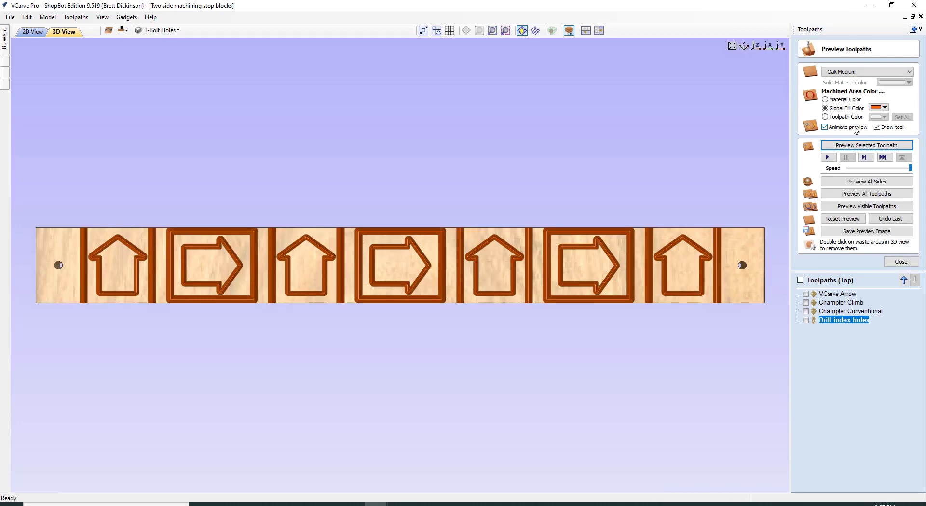
Set up a pocket toolpath for the seven larger T-bolt holes with a 0.765-inch cut depth and conventional cut direction.
left_click(145, 30)
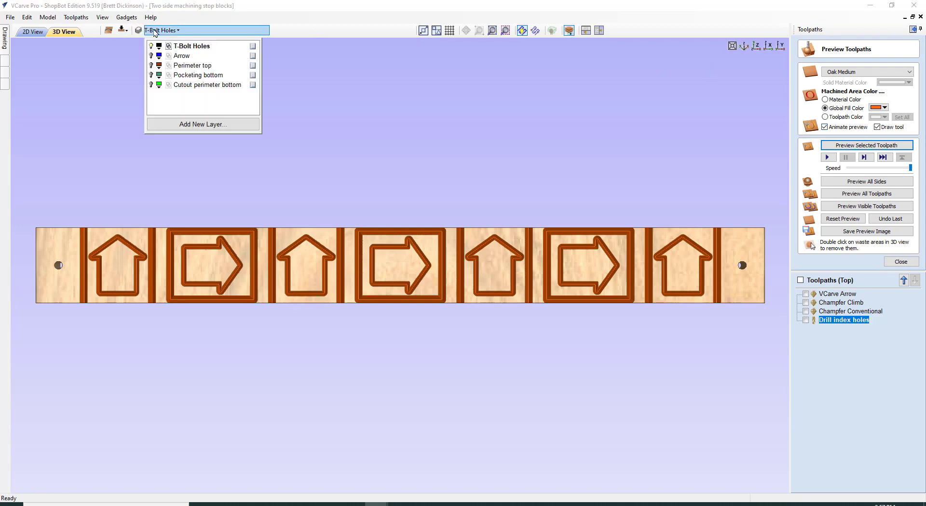
left_click(39, 31)
left_click(39, 31)
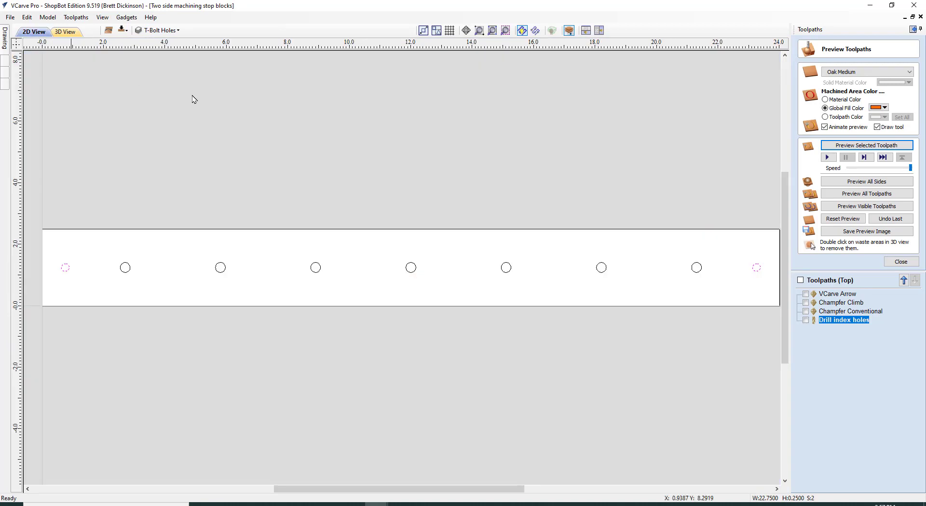
left_click(137, 287)
left_click_drag(106, 236, 736, 290)
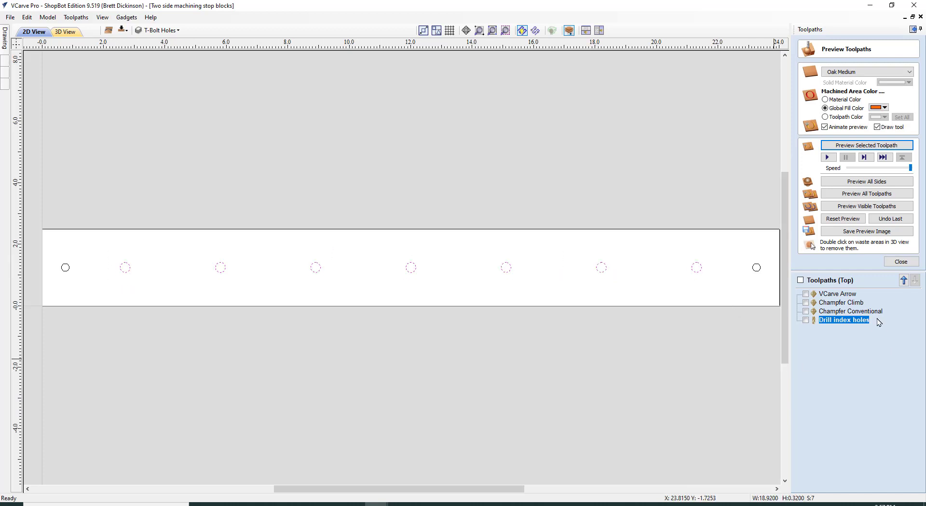
left_click(901, 262)
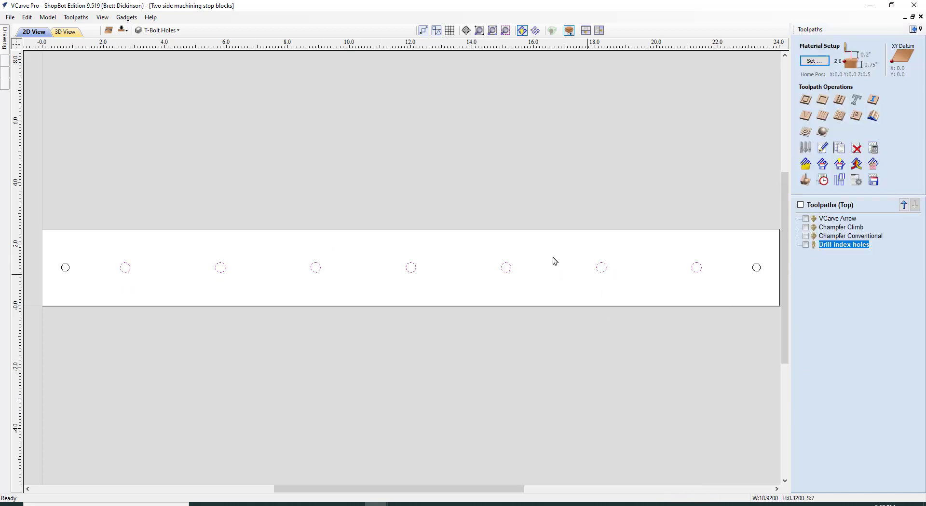
left_click(829, 99)
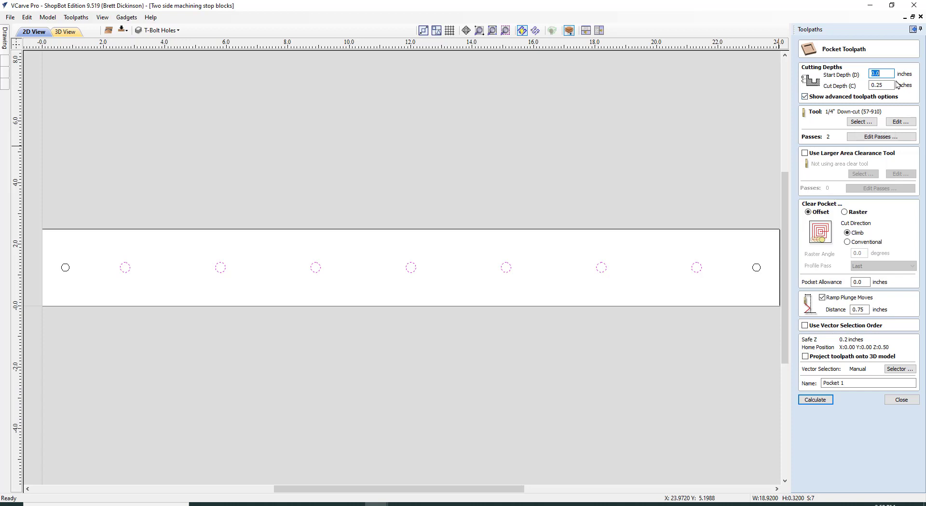
key("Tab")
type(".")
left_click(849, 242)
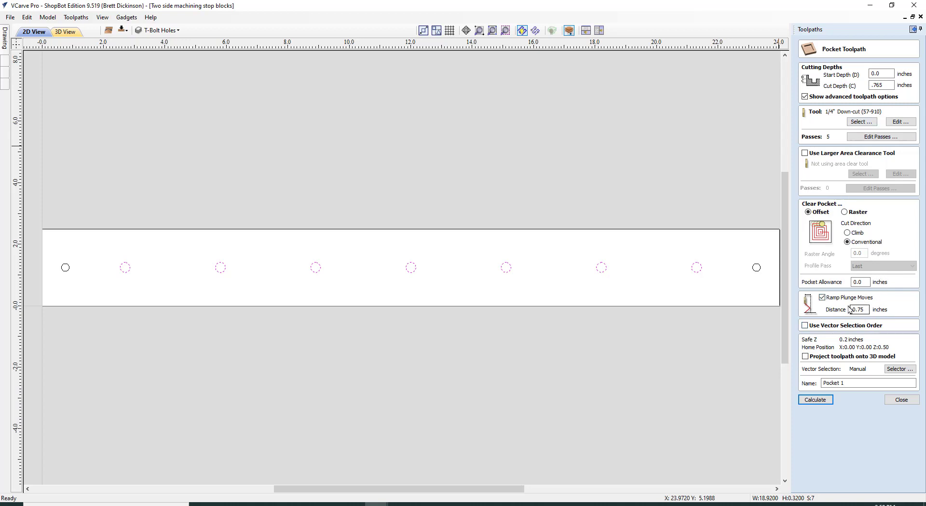
Turn off ramped plunges, name the pocket toolpath Pocket TBolt Holes, calculate it through the material, and preview the cut.
left_click(822, 298)
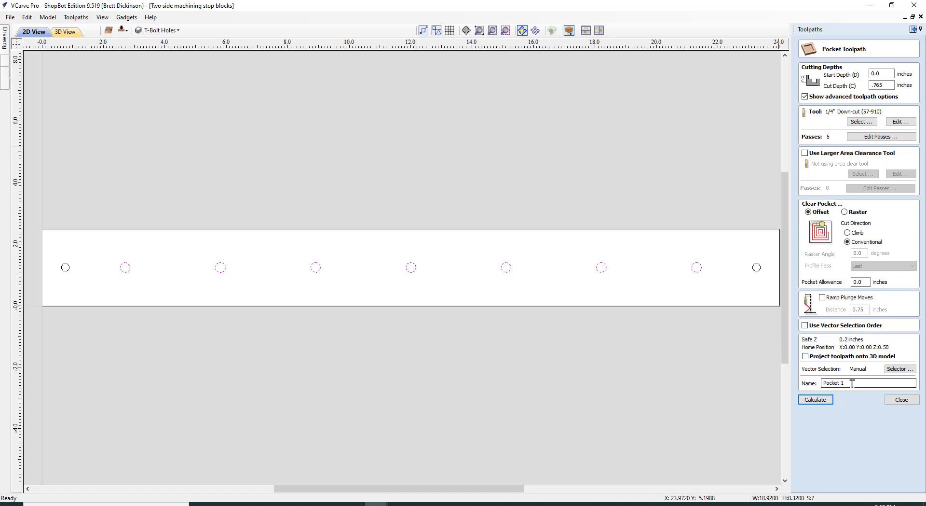
left_click_drag(850, 383, 796, 382)
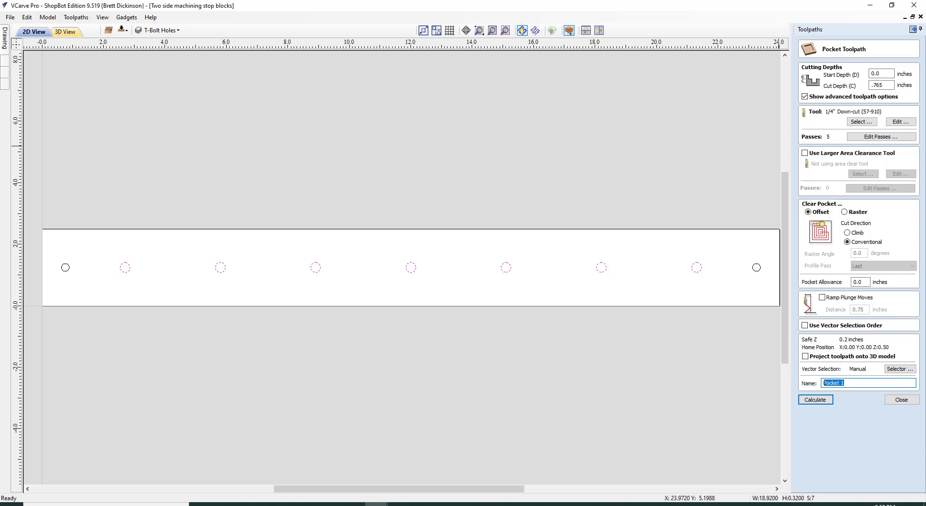
type("P")
left_click(815, 400)
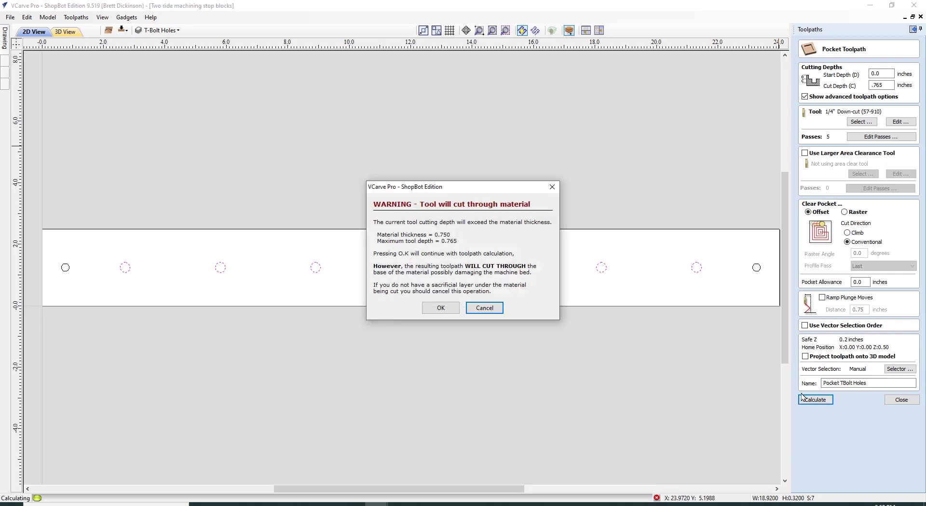
left_click(439, 307)
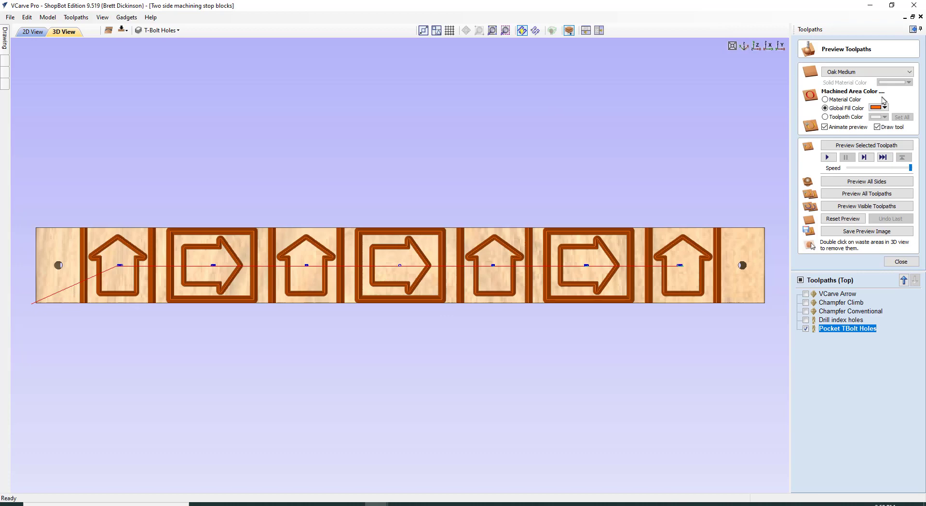
left_click(860, 144)
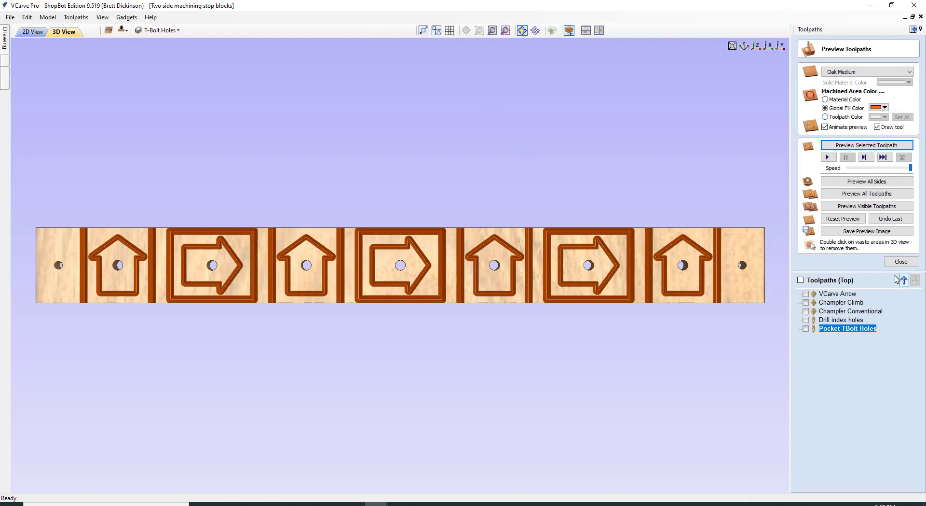
Reset the toolpath preview and switch to the 2D view of the board's bottom side.
left_click(843, 219)
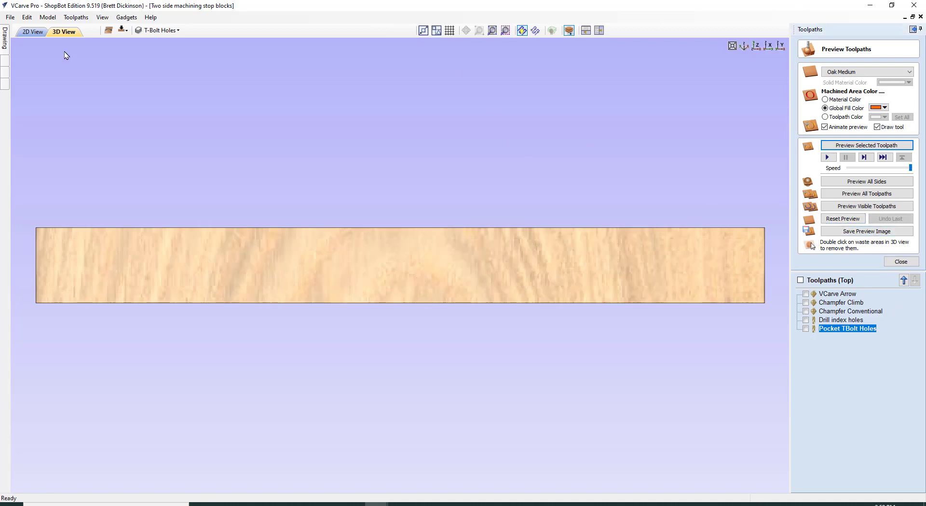
left_click(123, 30)
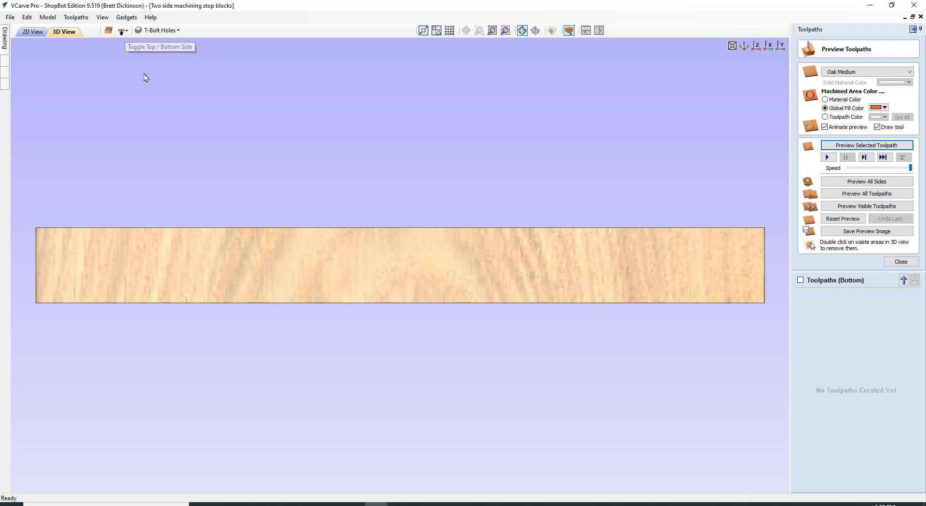
left_click(29, 32)
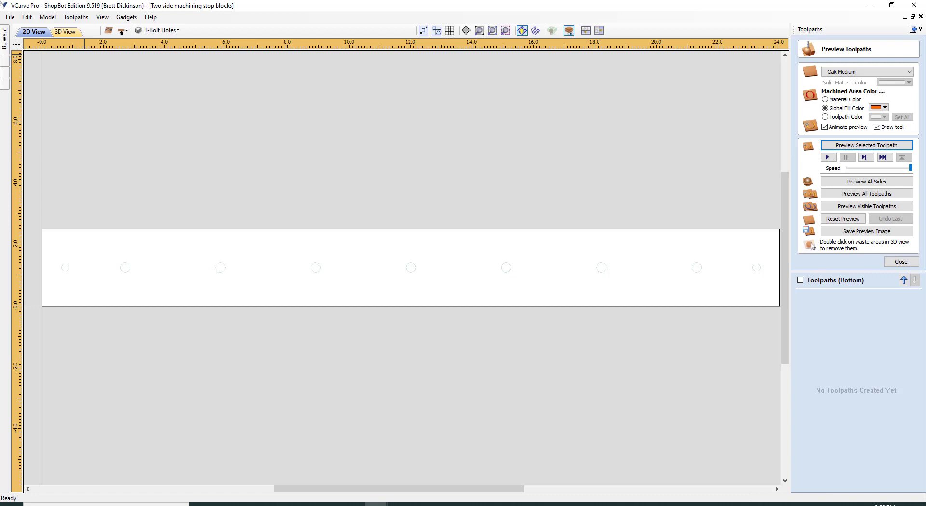
Hide the T-Bolt Holes layer and show the Pocketing bottom layer.
left_click(170, 35)
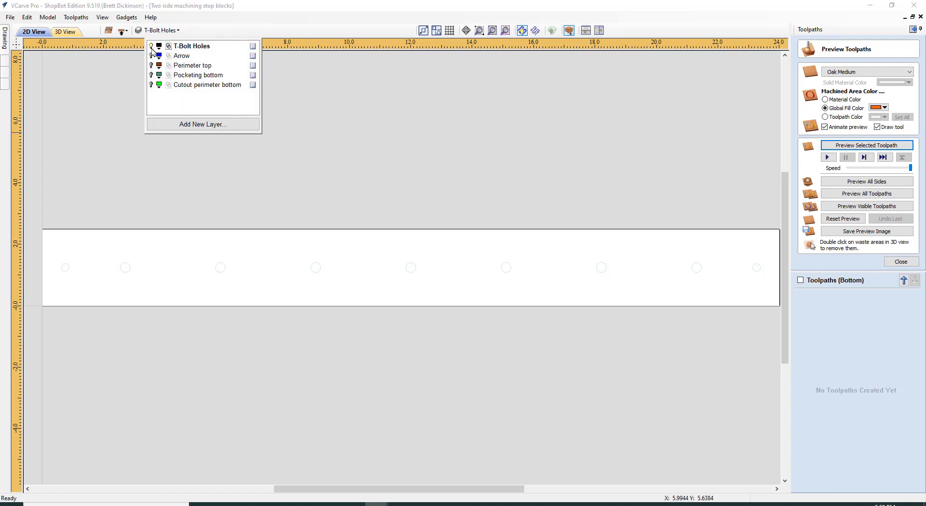
left_click(151, 47)
left_click(151, 75)
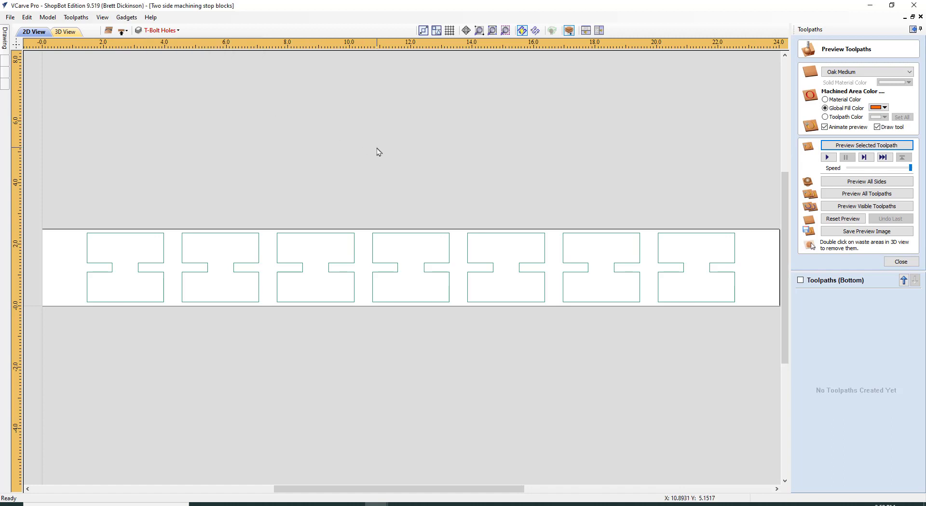
Start a pocket toolpath on the bottom side with a cut depth of 0.25 inches.
left_click(903, 263)
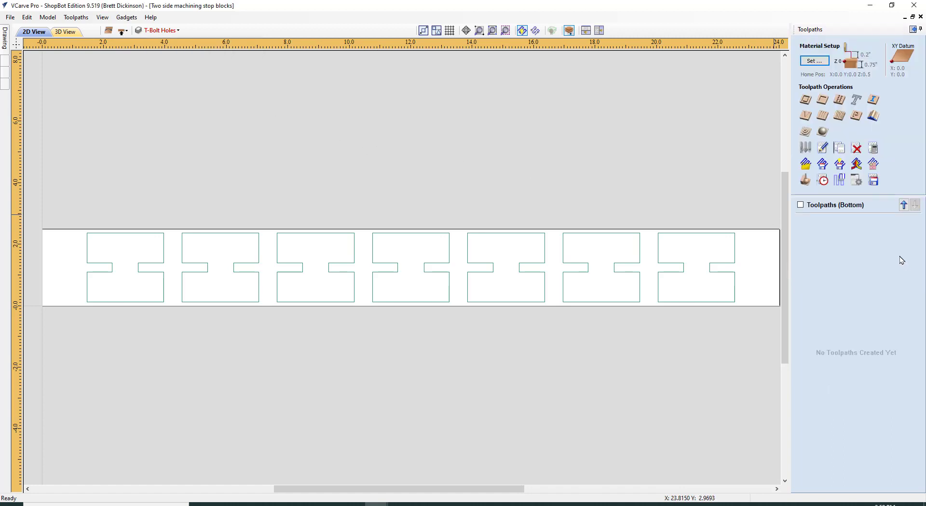
left_click(823, 100)
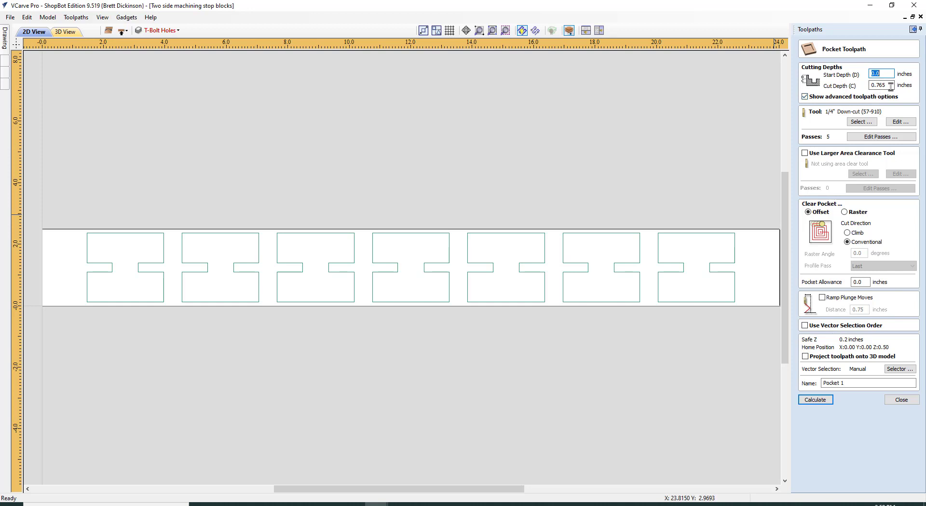
left_click(890, 86)
type(".25")
Set the spindle speed of the 1/4-inch down-cut bit to 15000 rpm for this pocket.
left_click(900, 121)
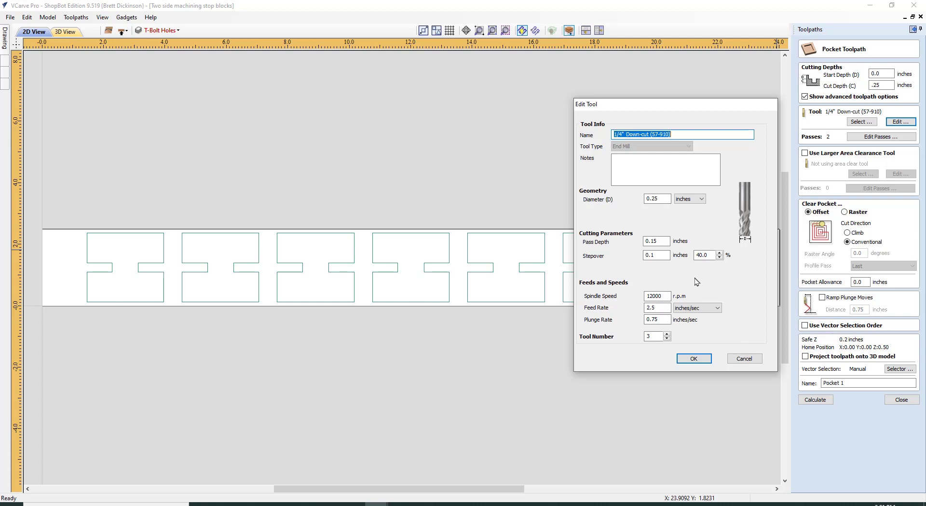
double_click(656, 295)
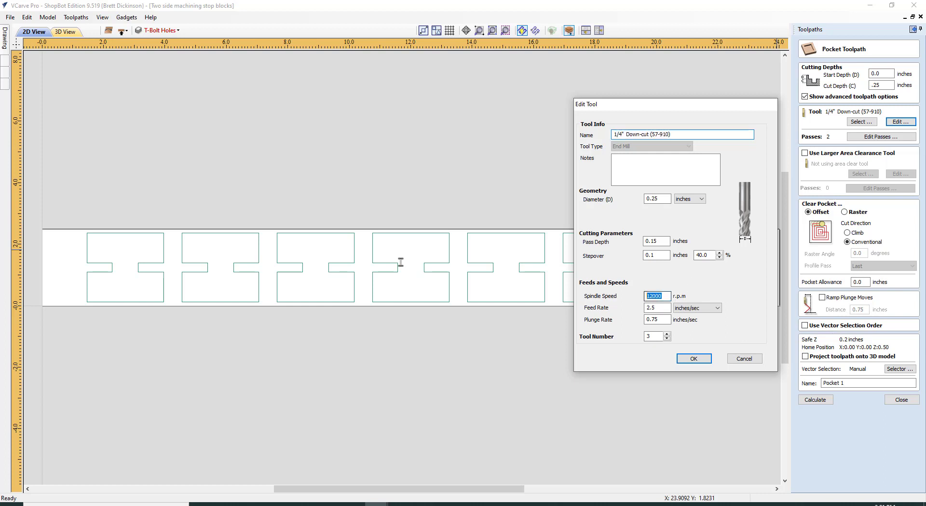
type("150")
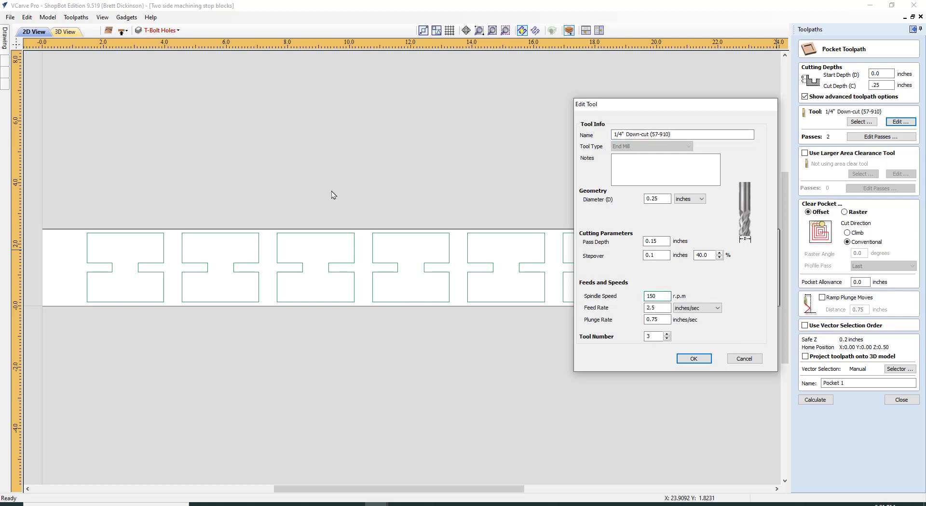
type("00")
left_click(694, 358)
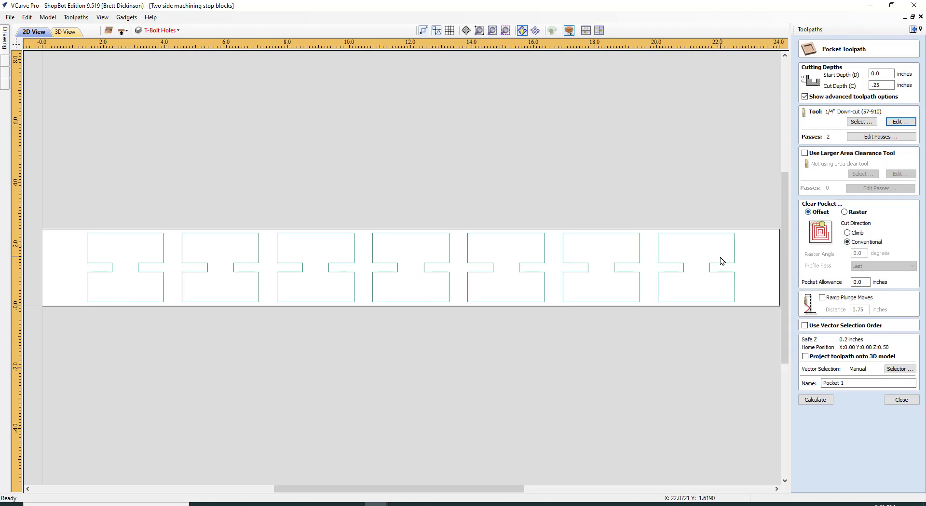
Set the pocket's cut direction to climb and enable ramped plunge moves over a distance of 1 inch.
left_click(852, 234)
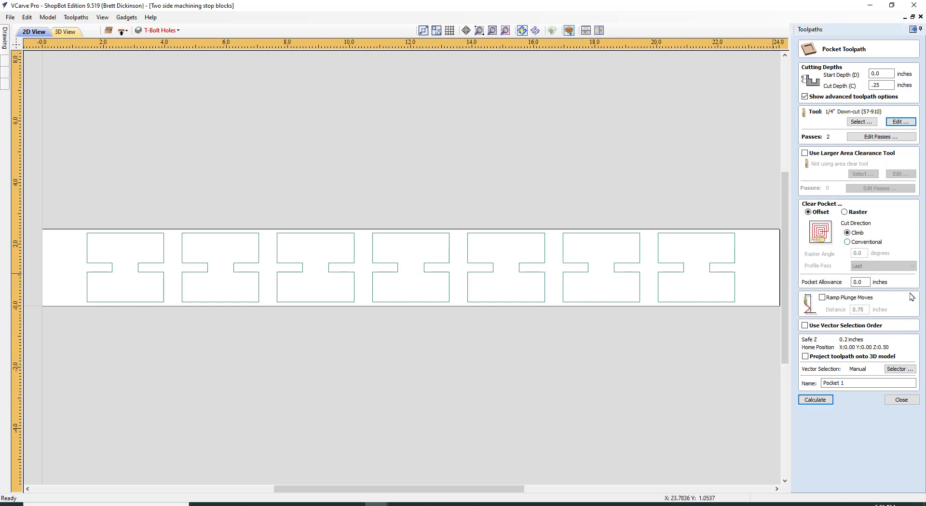
left_click(822, 297)
double_click(867, 310)
type("1")
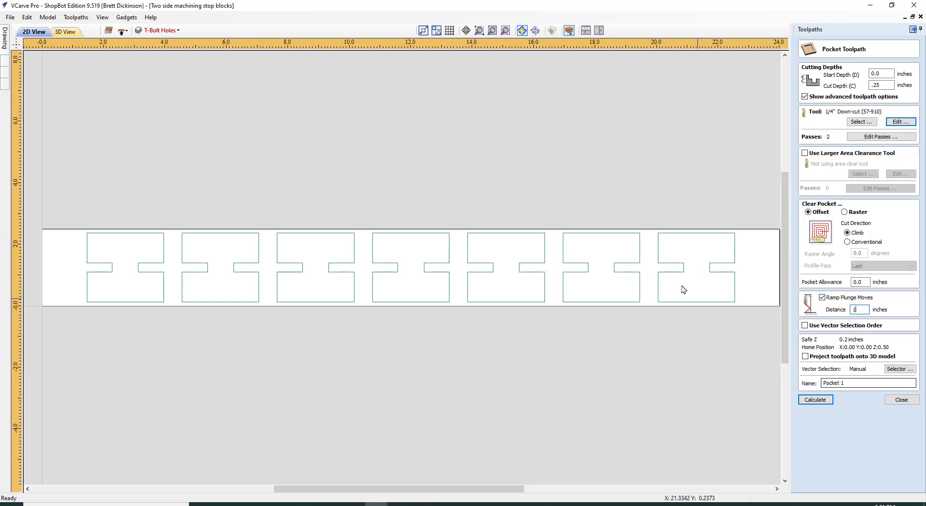
Name the toolpath Pocket bottom middle.
left_click(852, 382)
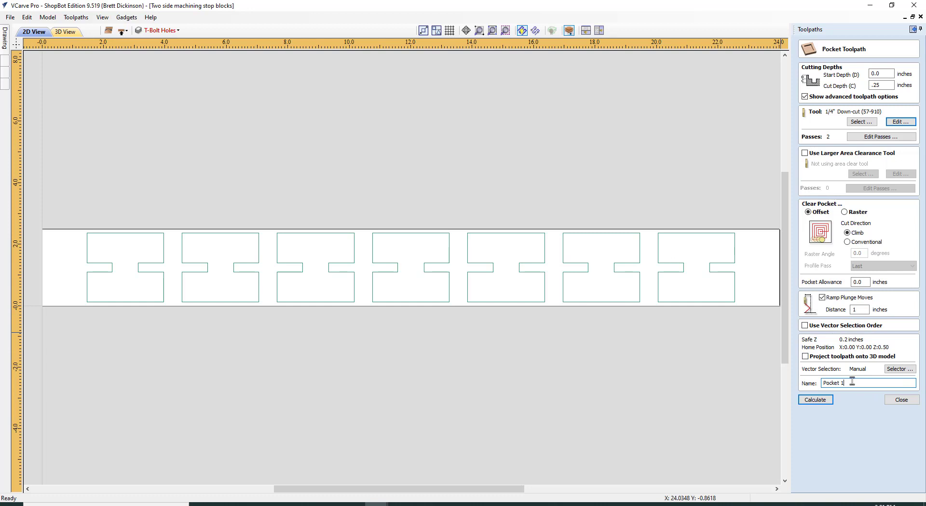
key("BackSpace")
type("bottome")
key("BackSpace")
type("middle")
Select the middle block's pocket outline, calculate the pocket toolpath for it, and preview the result.
left_click(440, 264)
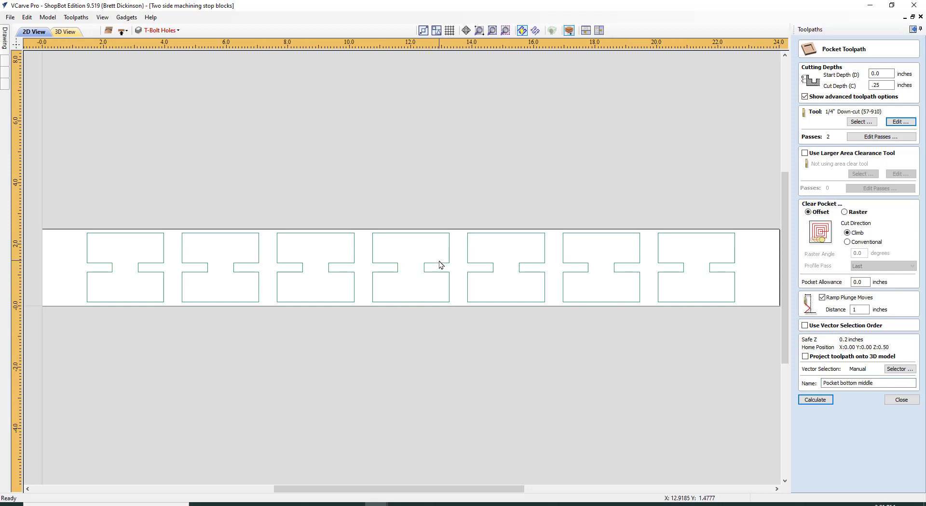
left_click(440, 265)
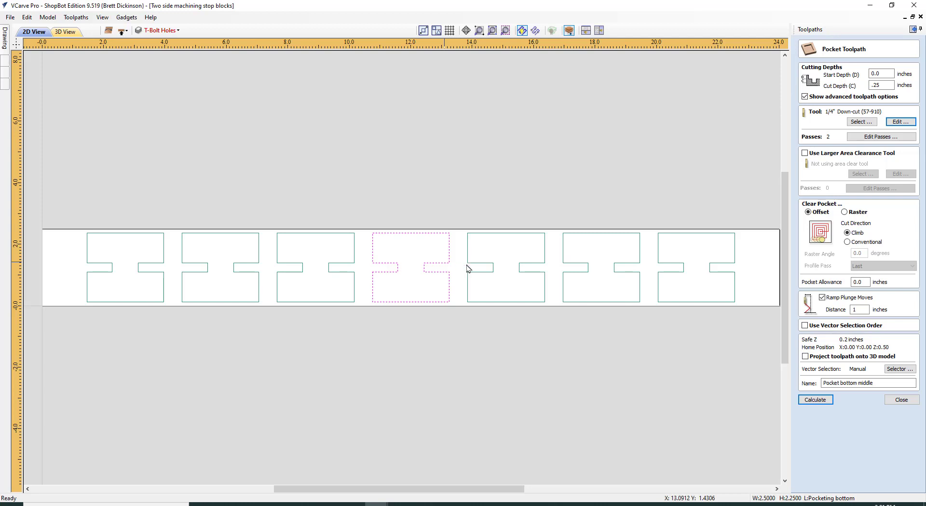
left_click(817, 400)
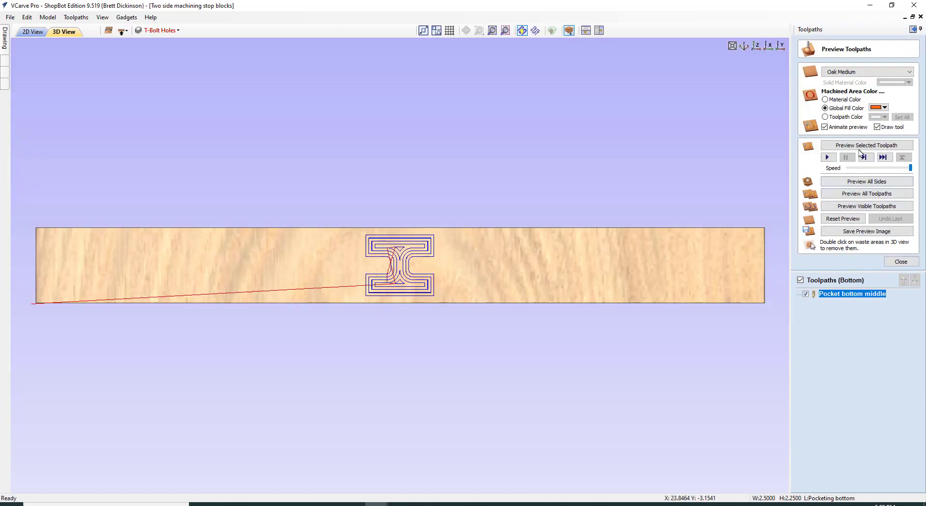
left_click(862, 145)
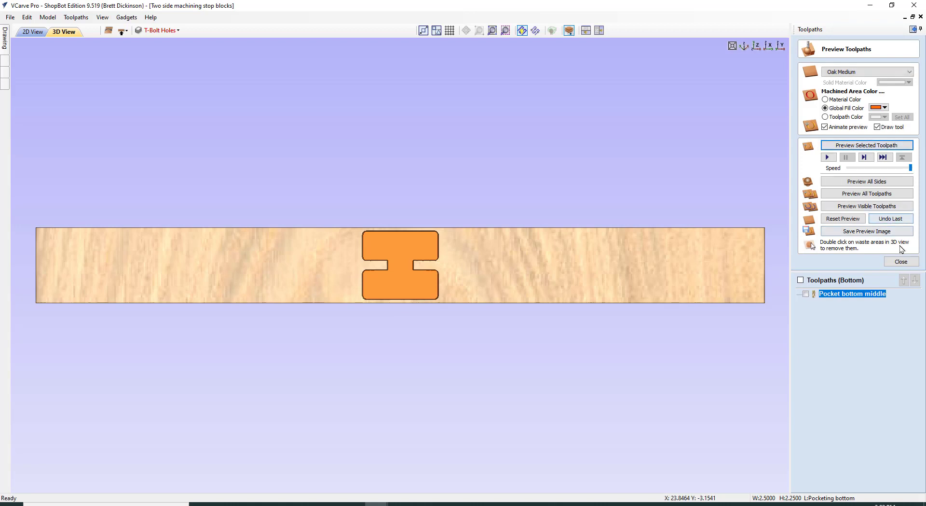
Preview the top side's Pocket TBolt Holes toolpath and return to the bottom side to compare it with the middle pocket.
left_click(124, 31)
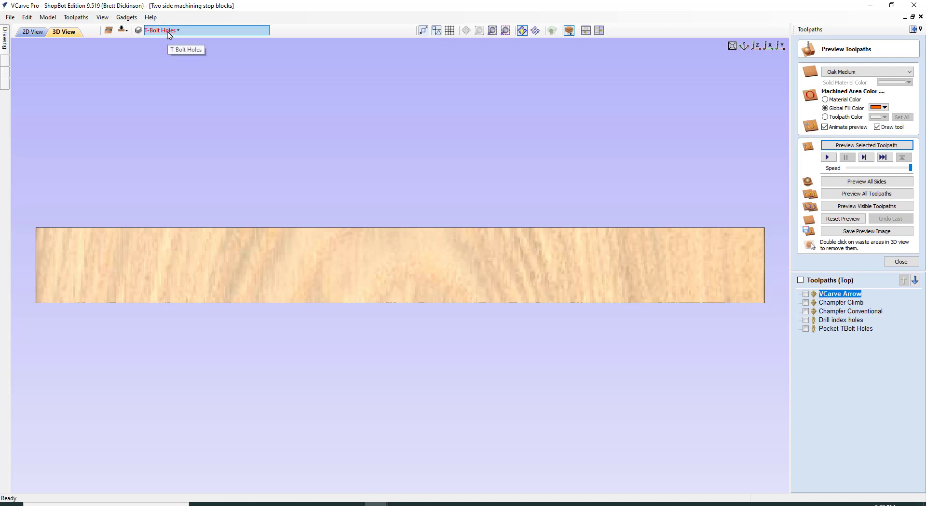
left_click(835, 330)
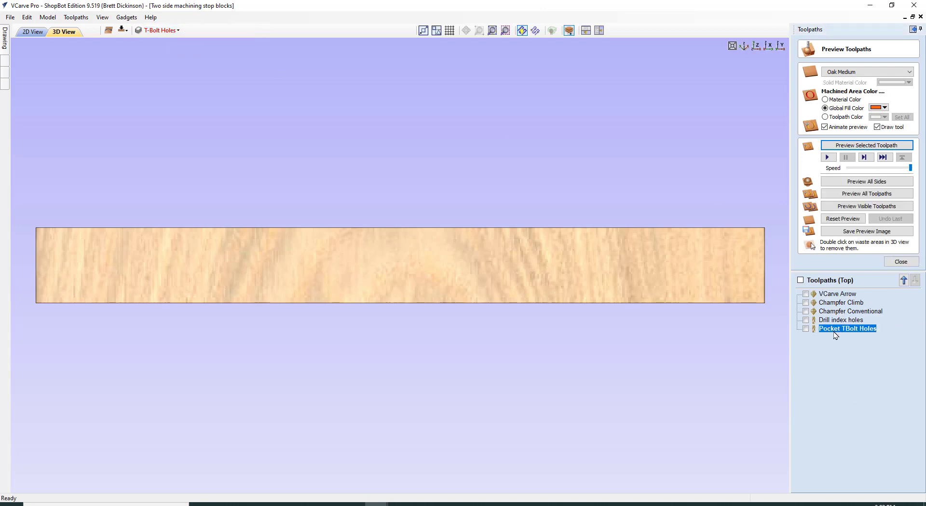
left_click(806, 329)
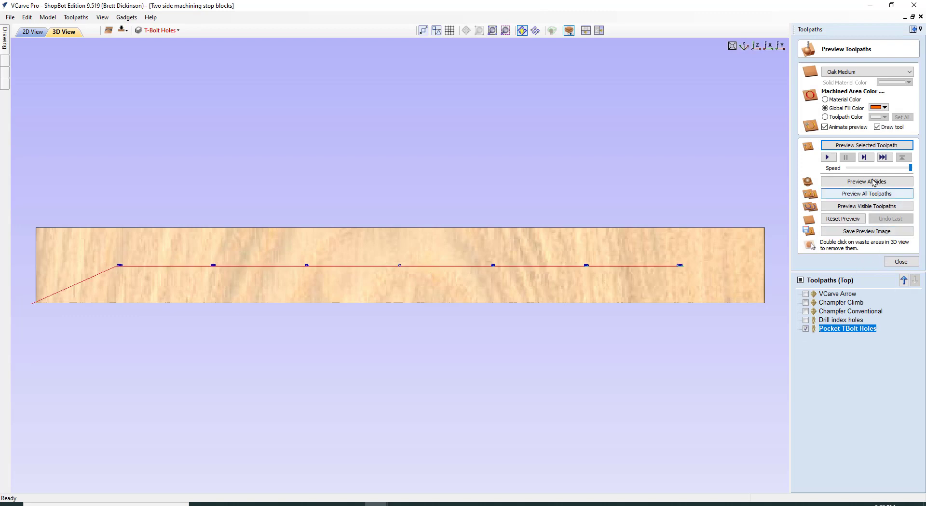
left_click(872, 145)
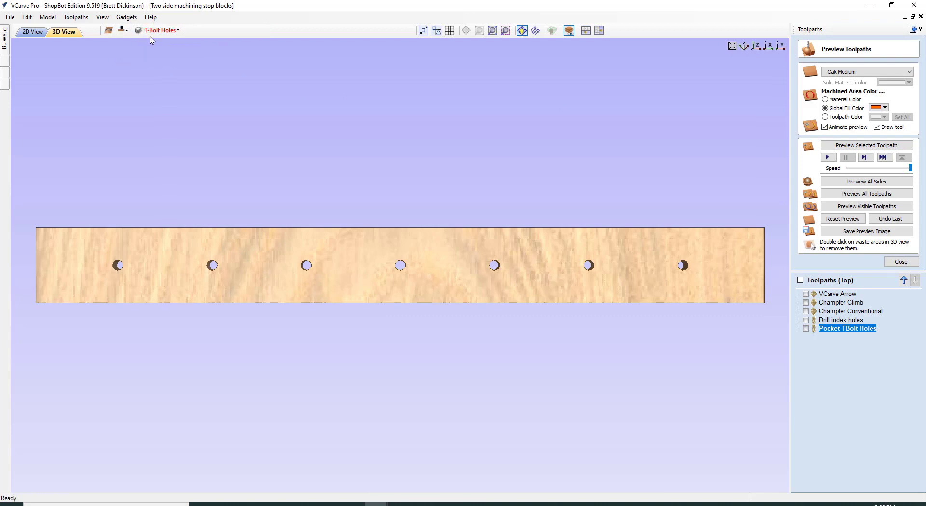
left_click(123, 31)
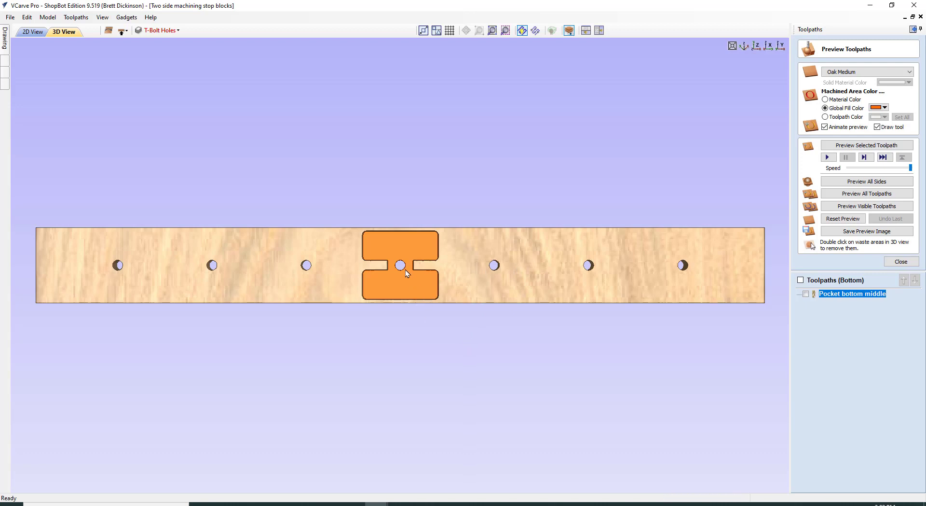
Return to the 2D view and duplicate the Pocket bottom middle toolpath.
mouse_move(848, 298)
left_click(33, 31)
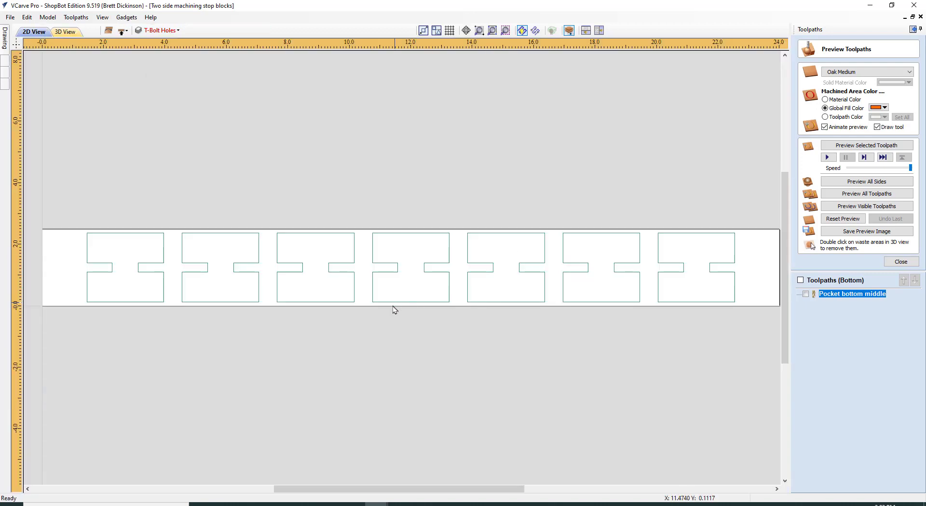
right_click(853, 295)
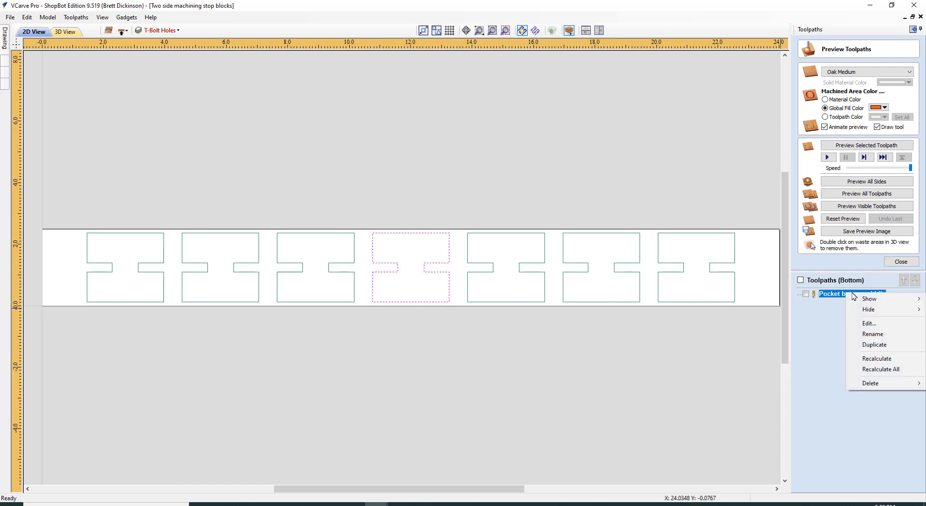
left_click(874, 344)
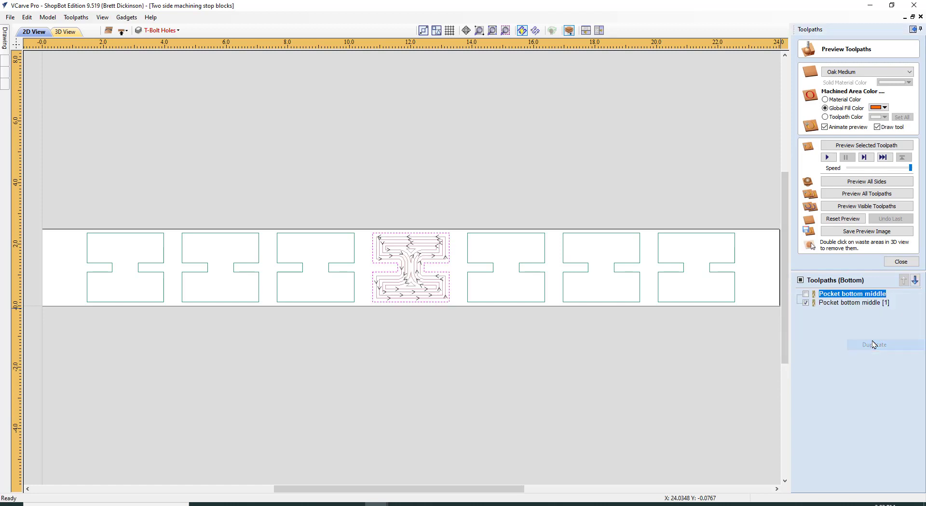
Edit the duplicated toolpath to use the six outer pocket outlines, excluding the middle one, and name it Pocket bottom sides.
double_click(844, 303)
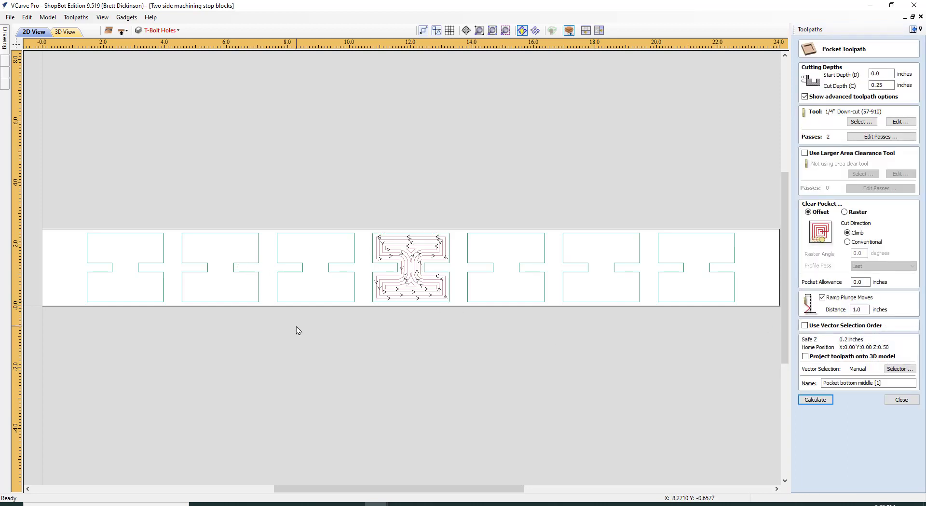
left_click_drag(295, 326, 137, 257)
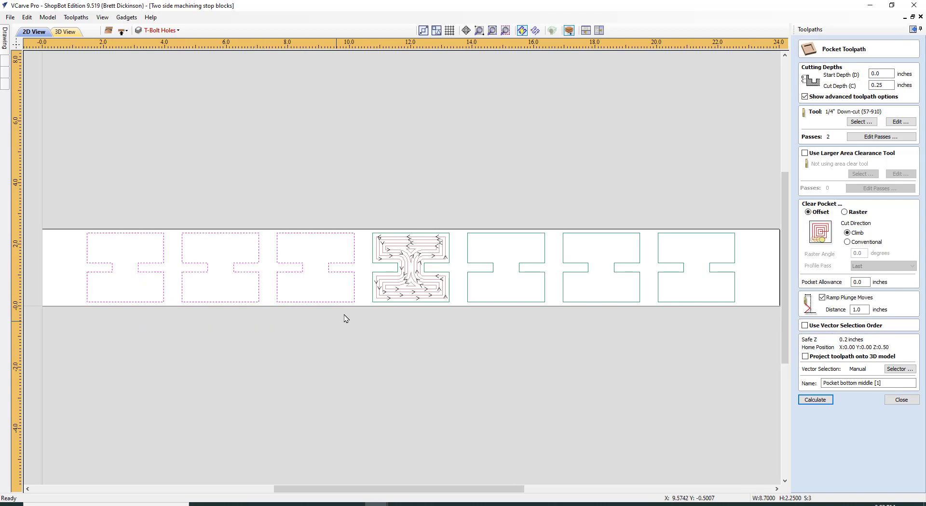
left_click_drag(673, 316, 528, 278)
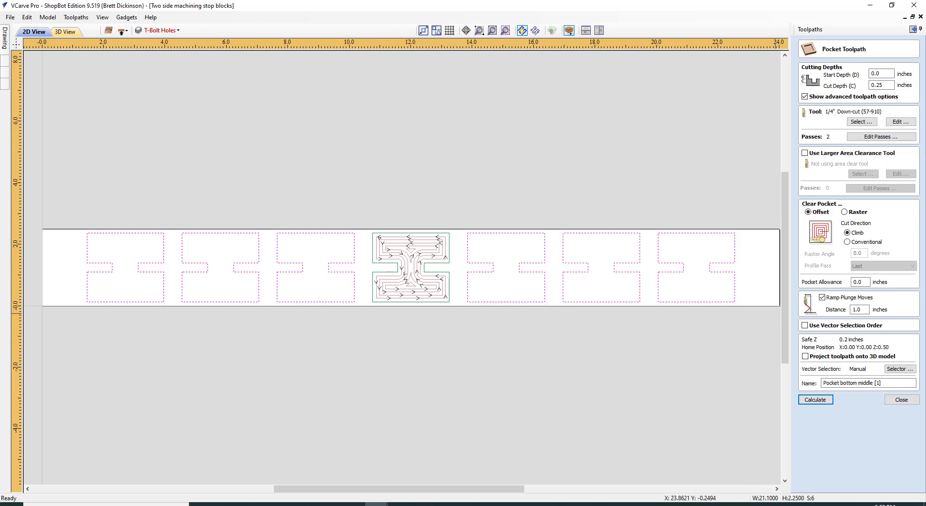
left_click(893, 381)
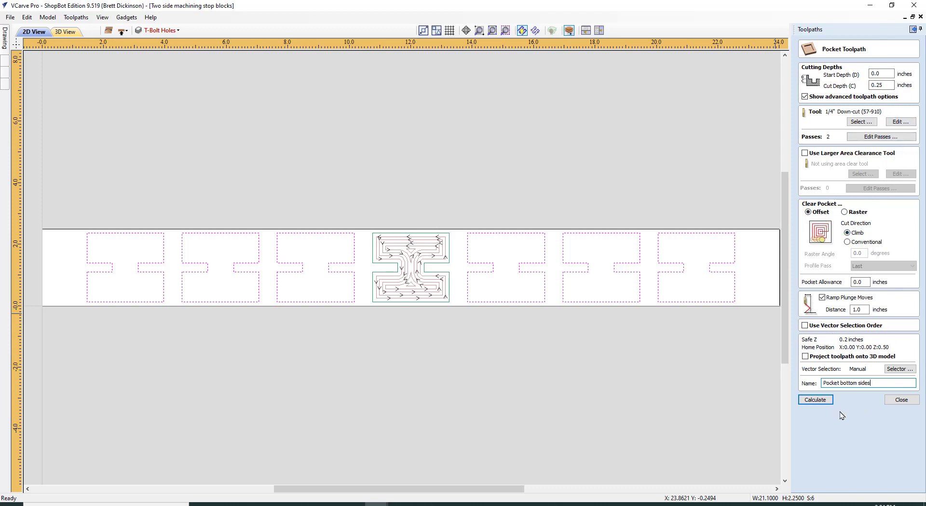
Calculate the Pocket bottom sides toolpath, preview it on the material, and leave the preview.
left_click(815, 399)
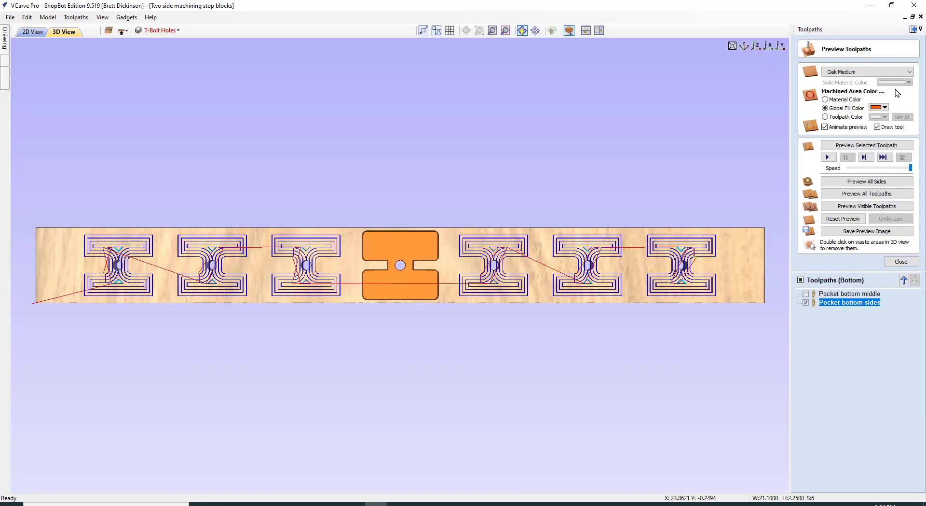
left_click(881, 147)
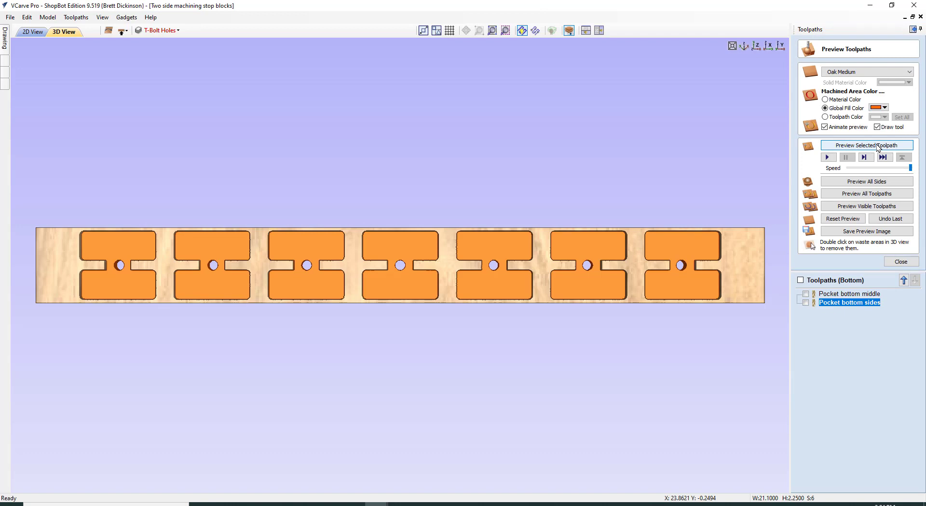
left_click(906, 262)
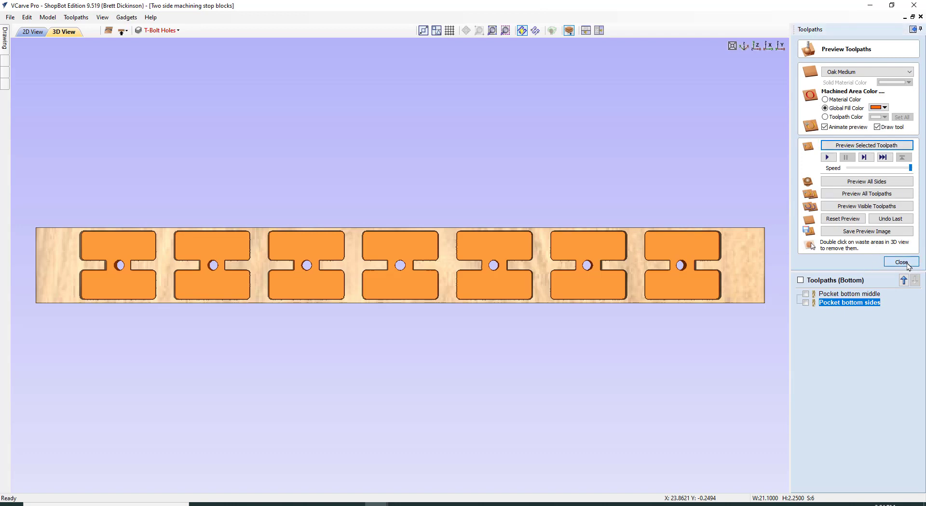
Return to the 2D view, show the Cutout perimeter bottom layer, hide Pocketing bottom, and make Cutout perimeter bottom the active layer.
left_click(33, 32)
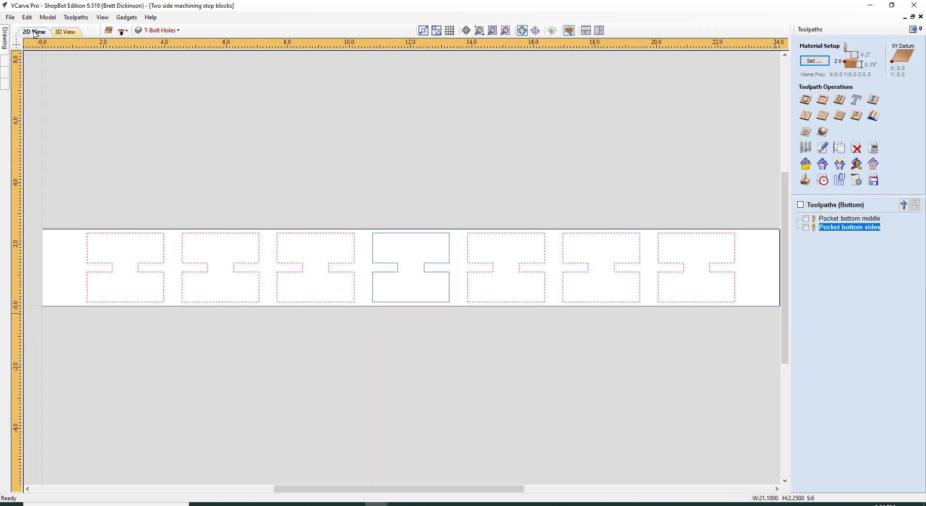
left_click(159, 30)
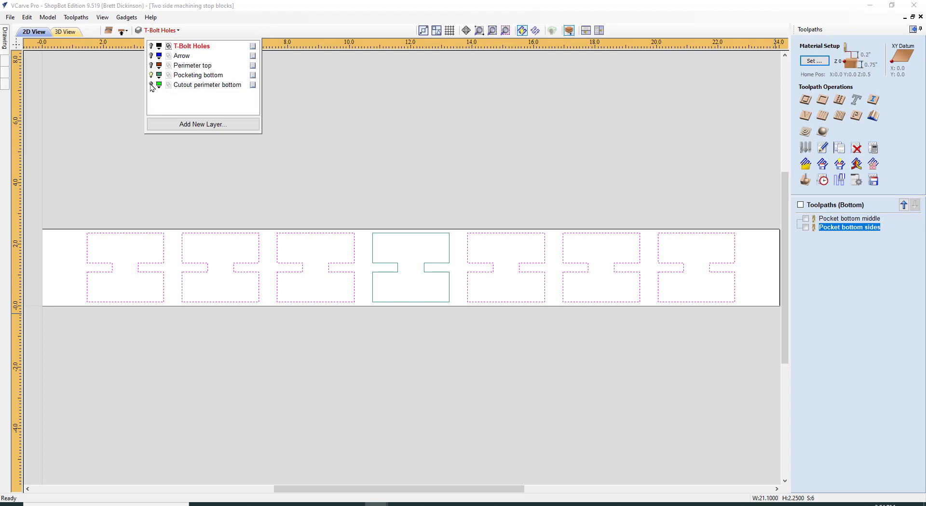
left_click(152, 85)
left_click(151, 75)
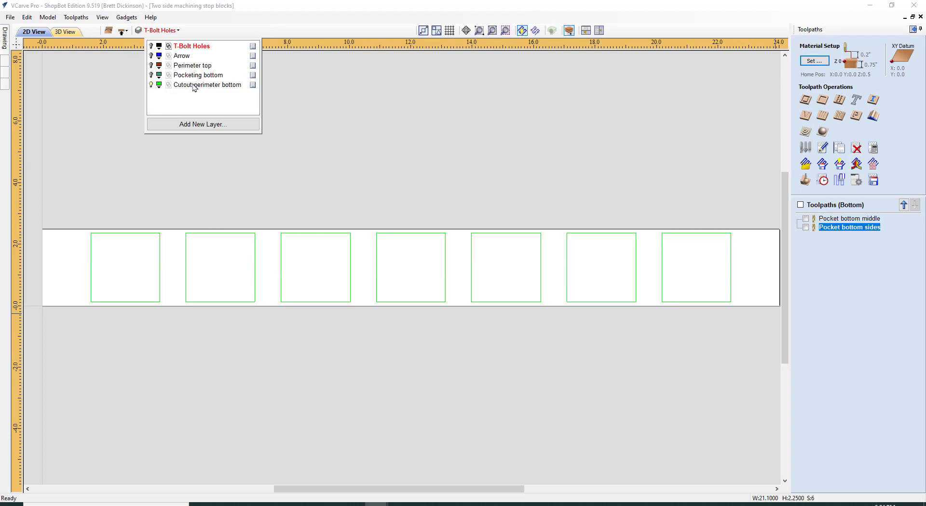
left_click(196, 85)
left_click(306, 120)
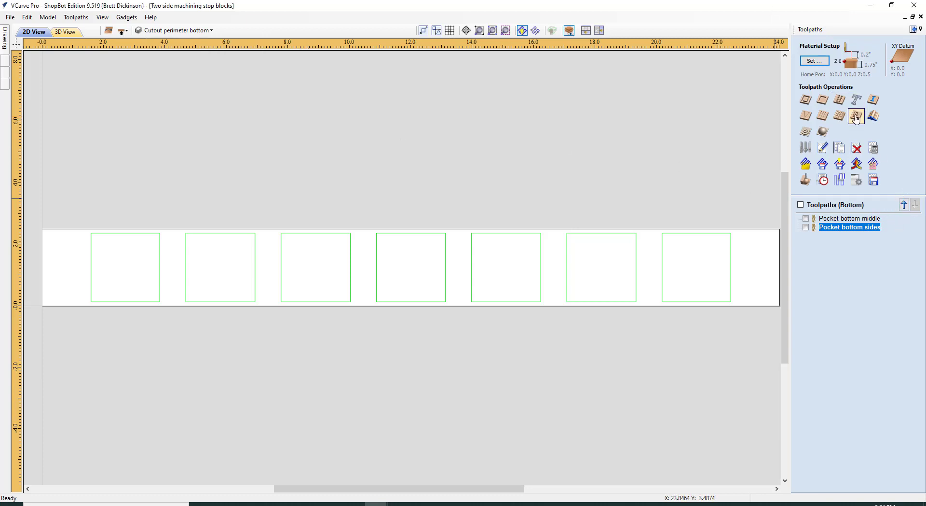
Start a 2D profile toolpath with a cut depth of 0.76 inches.
left_click(805, 100)
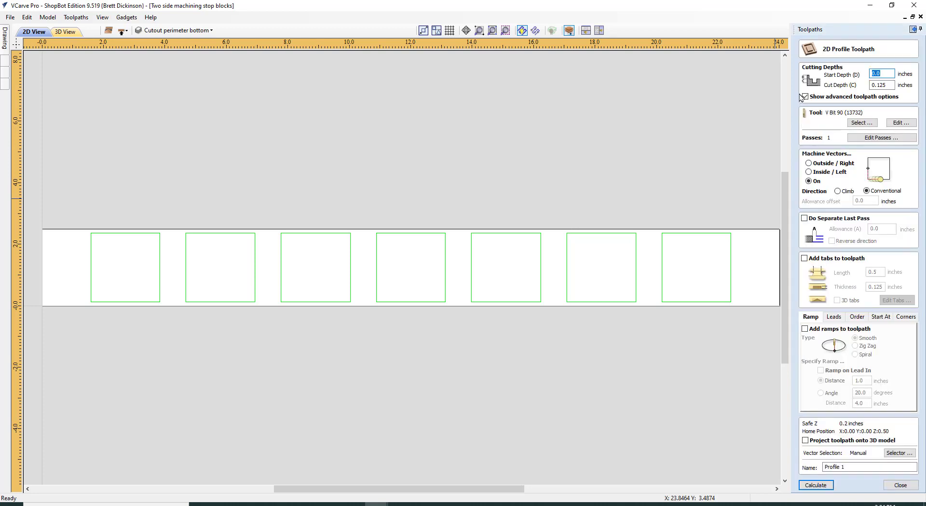
left_click(892, 85)
left_click_drag(824, 79, 651, 78)
type(".76")
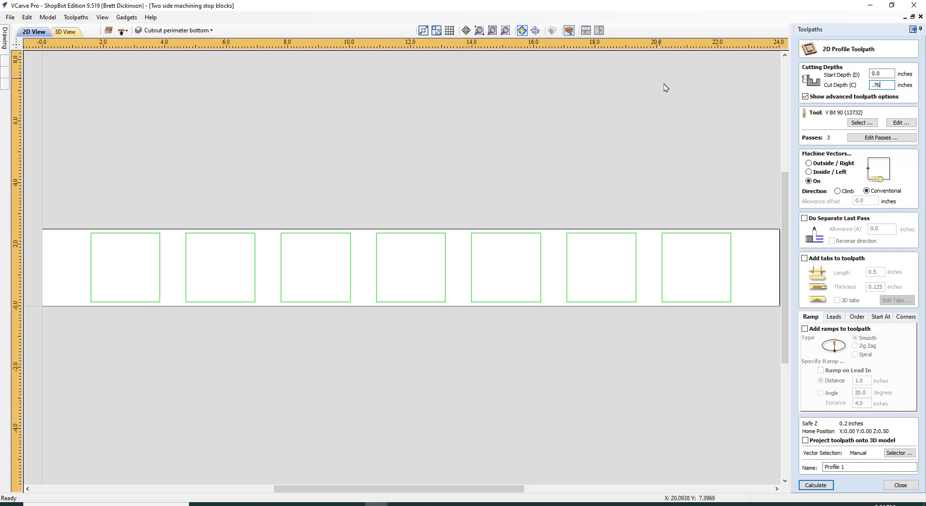
Assign the 1/4" Down-cut (57-910) end mill from the SB Starter Set to the profile toolpath.
left_click(889, 123)
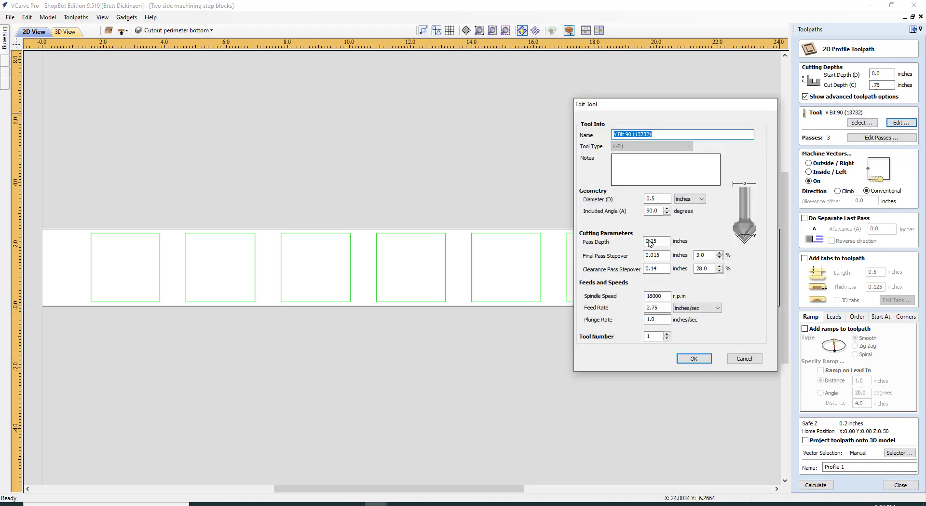
left_click(743, 358)
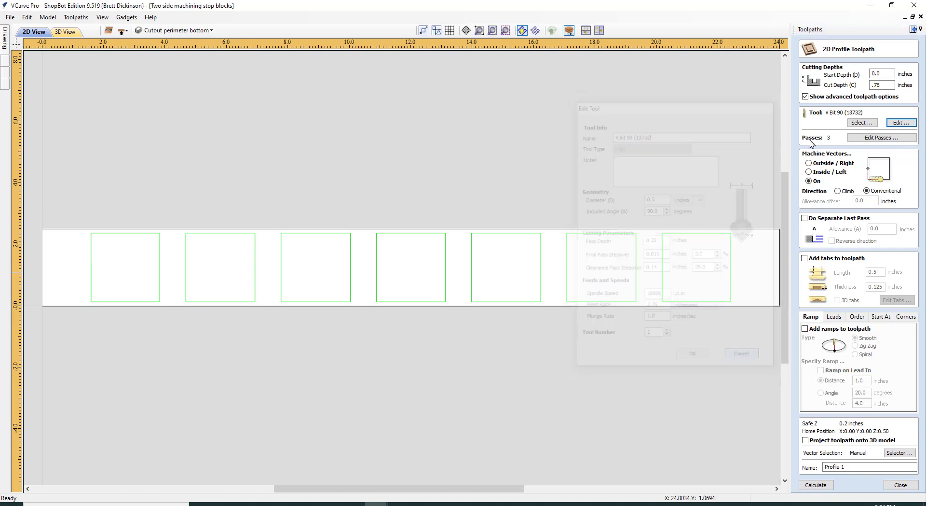
left_click(862, 123)
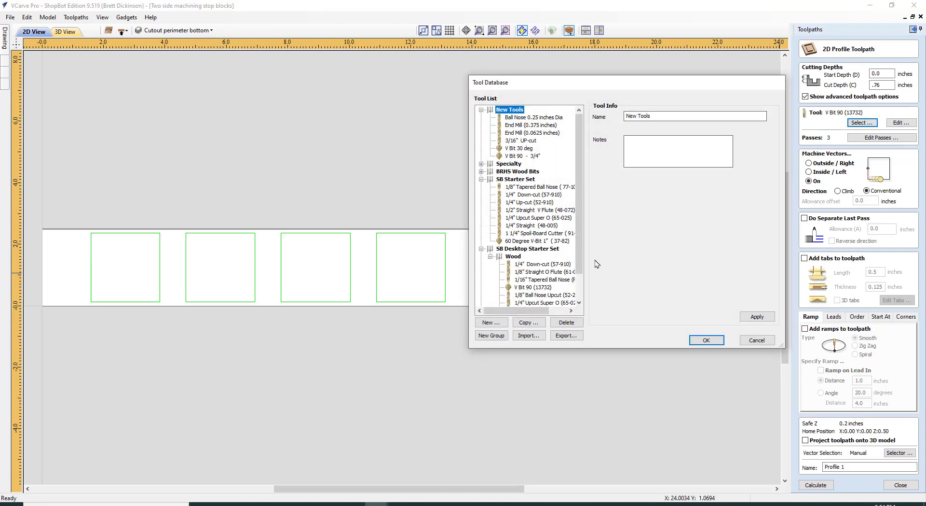
left_click(535, 195)
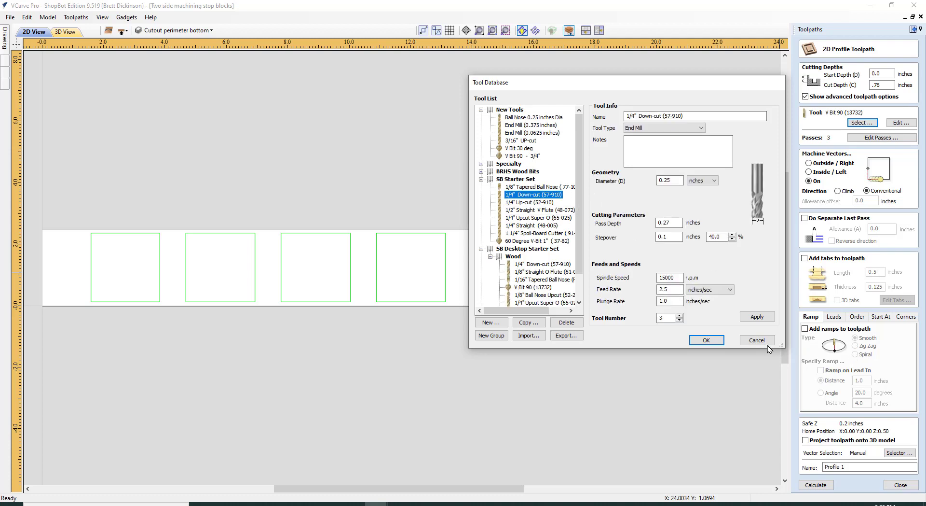
left_click(705, 340)
left_click(706, 340)
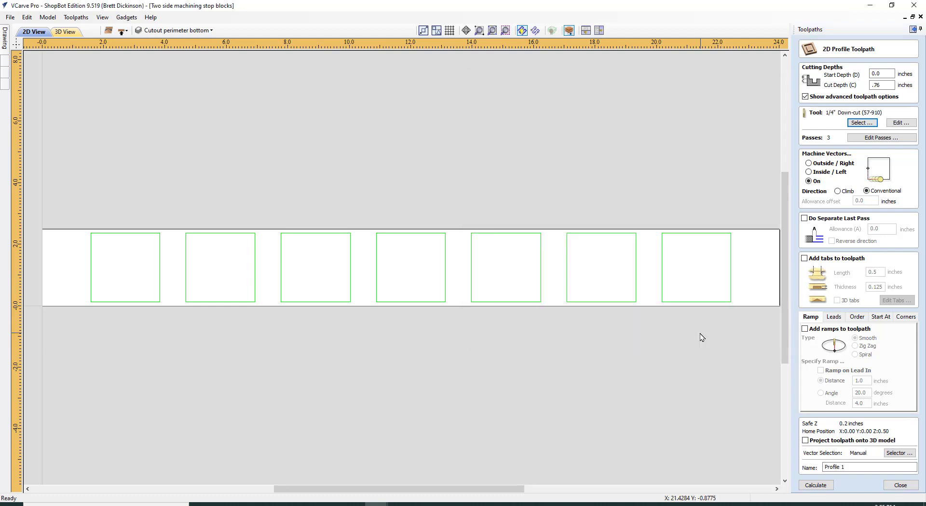
Reduce the 1/4" Down-cut tool's pass depth so the profile is cut in four passes.
left_click(901, 122)
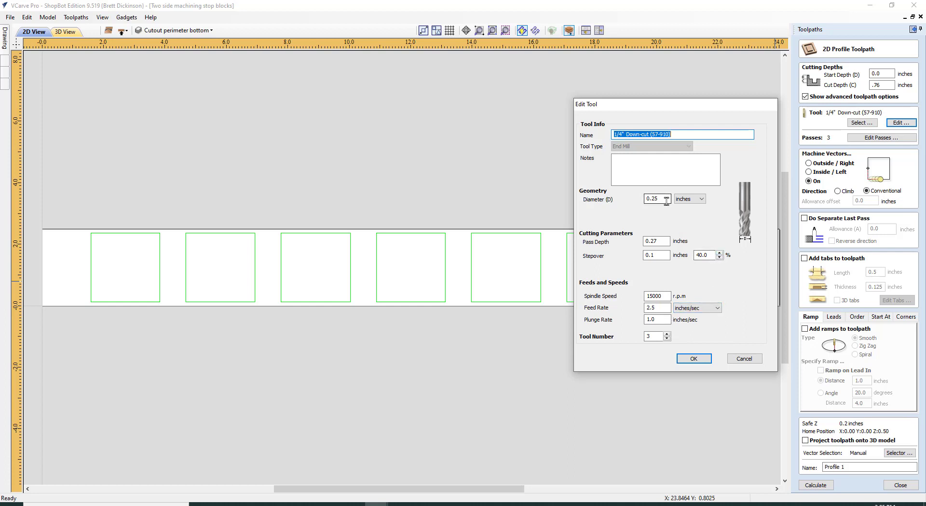
left_click(661, 240)
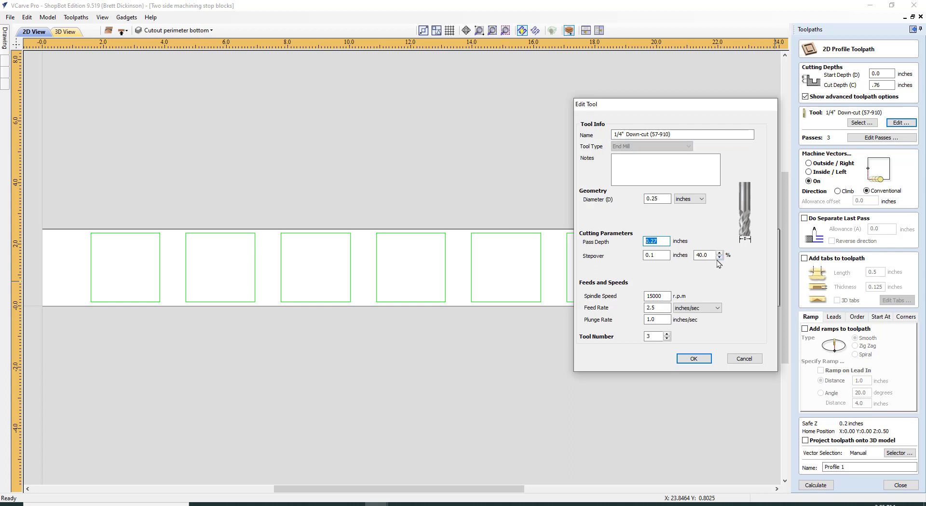
type(".")
left_click(702, 361)
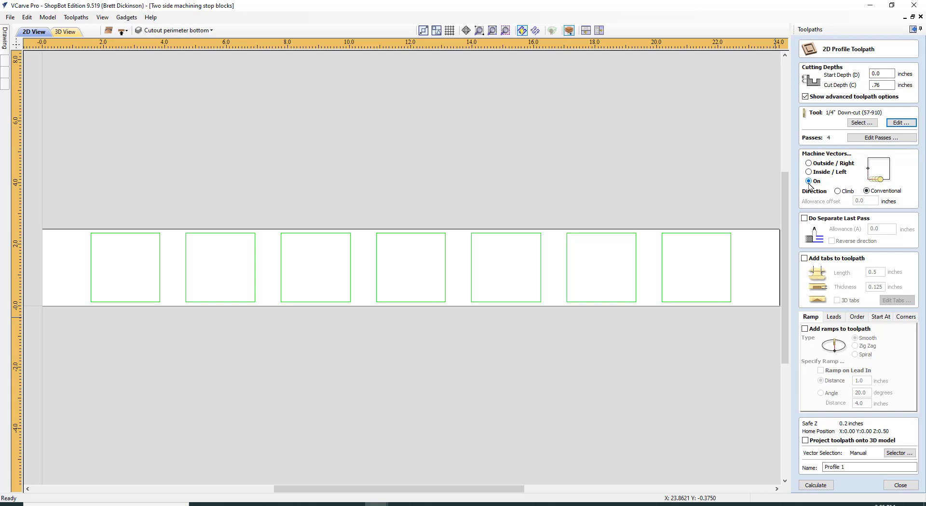
Set the profile to machine outside the vectors in climb direction, and add tabs 1 inch long and 0.2 inches thick.
left_click(808, 163)
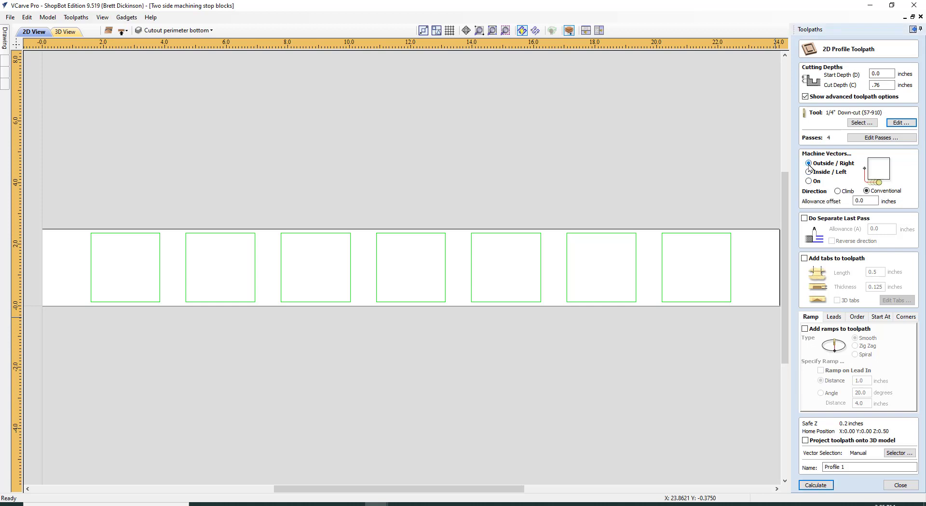
left_click(838, 191)
left_click(804, 258)
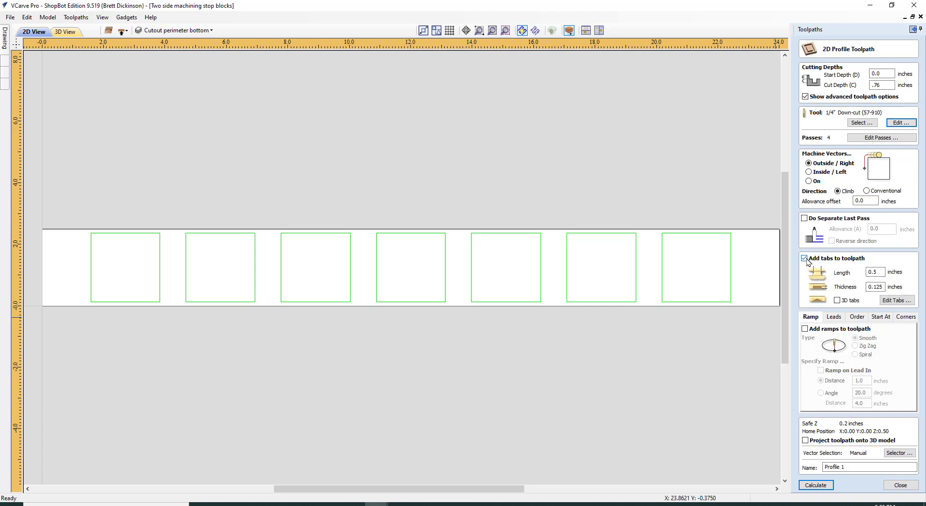
double_click(876, 272)
double_click(879, 287)
type(".2")
Select all seven square block outlines as the vectors for the profile toolpath and its tabs.
left_click(894, 301)
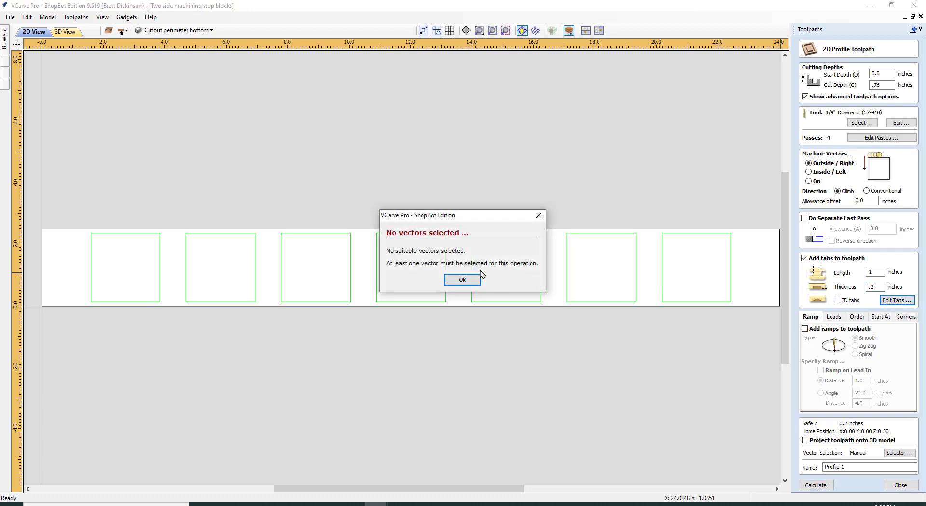
left_click(462, 279)
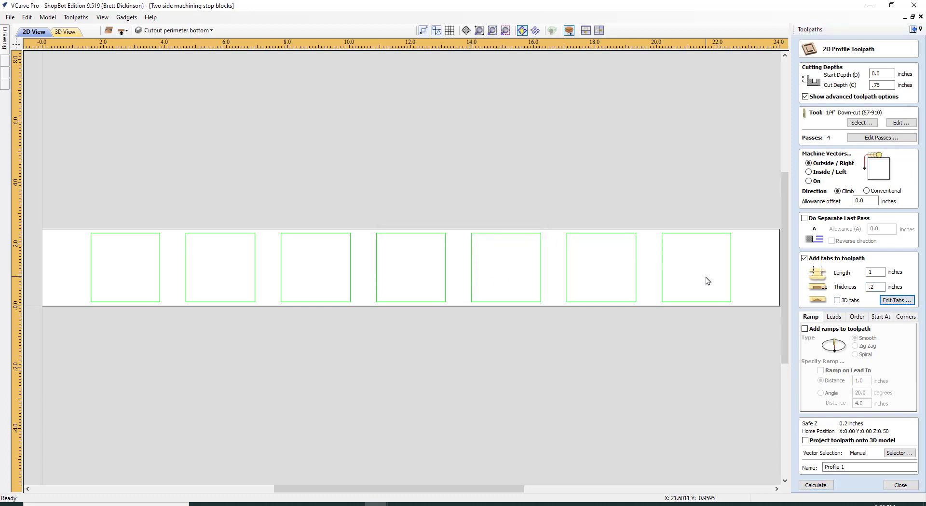
left_click_drag(703, 280, 135, 247)
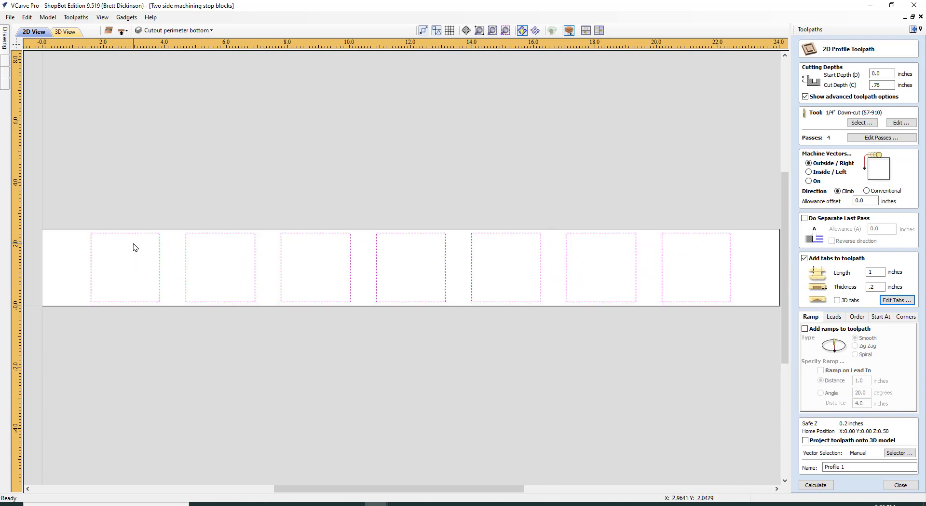
left_click(662, 266)
left_click(765, 276)
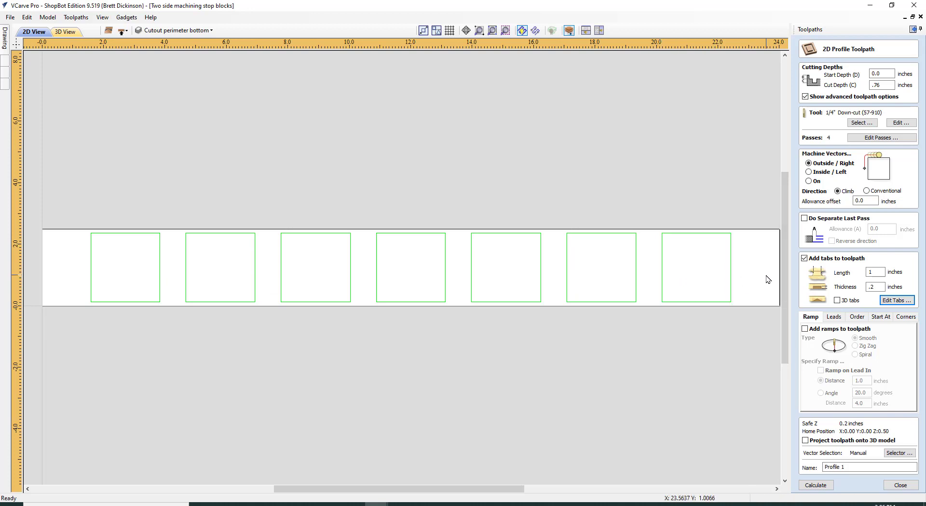
left_click_drag(446, 242, 120, 211)
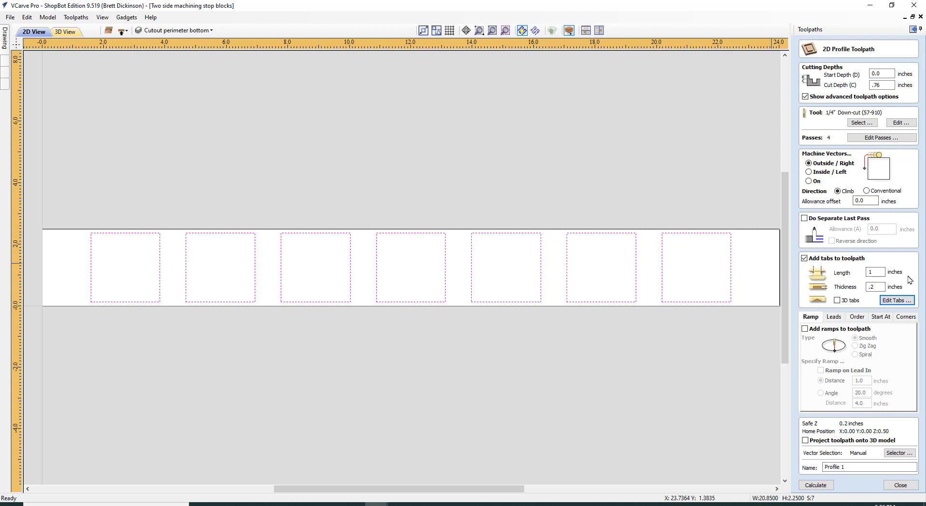
Place a tab near the midpoint of both vertical edges on each of the seven square outlines, and finish tab editing.
left_click(892, 301)
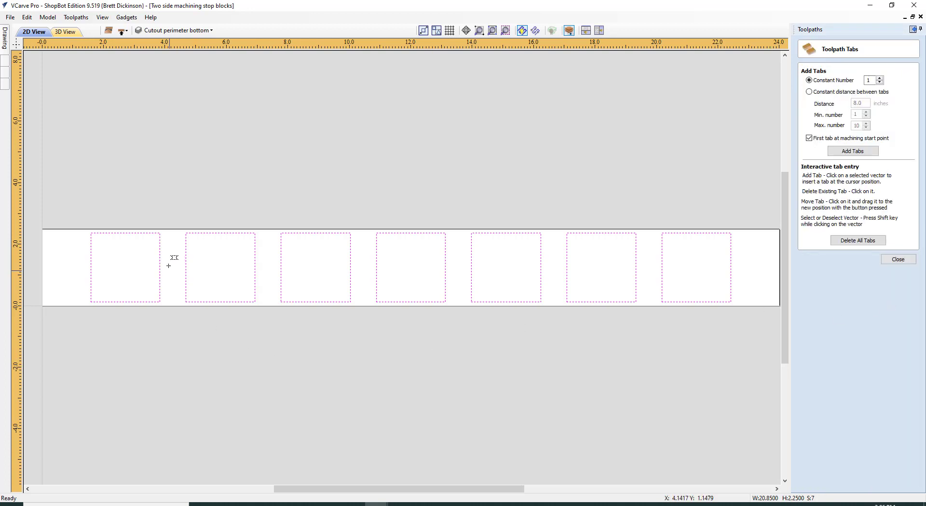
left_click(91, 265)
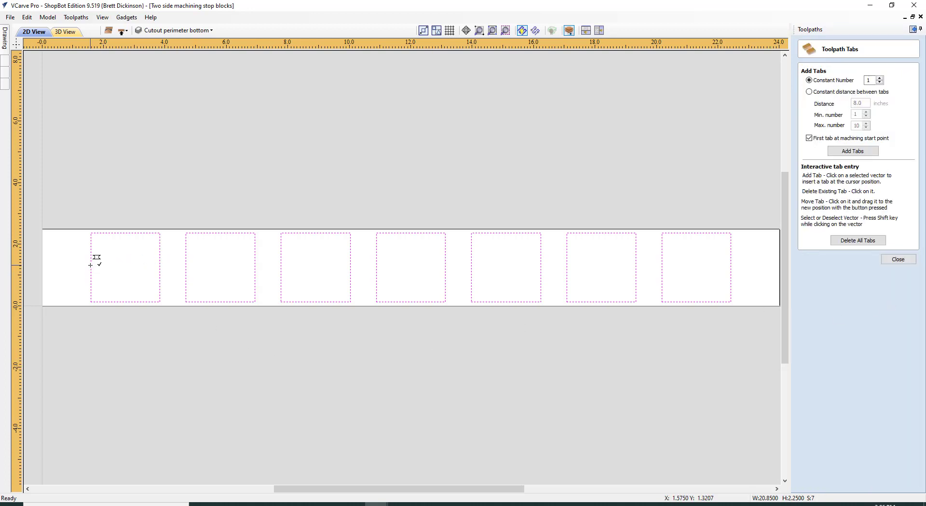
left_click(161, 265)
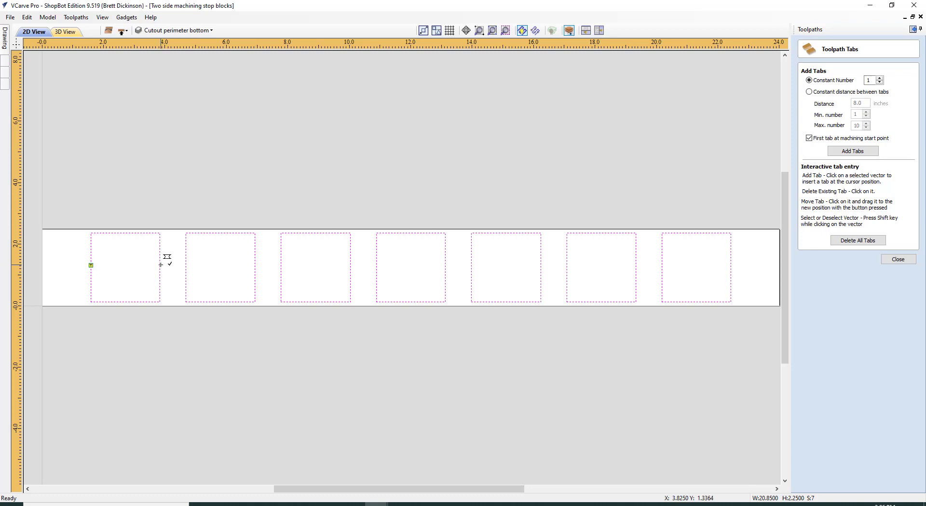
left_click(187, 264)
left_click(255, 264)
left_click(281, 265)
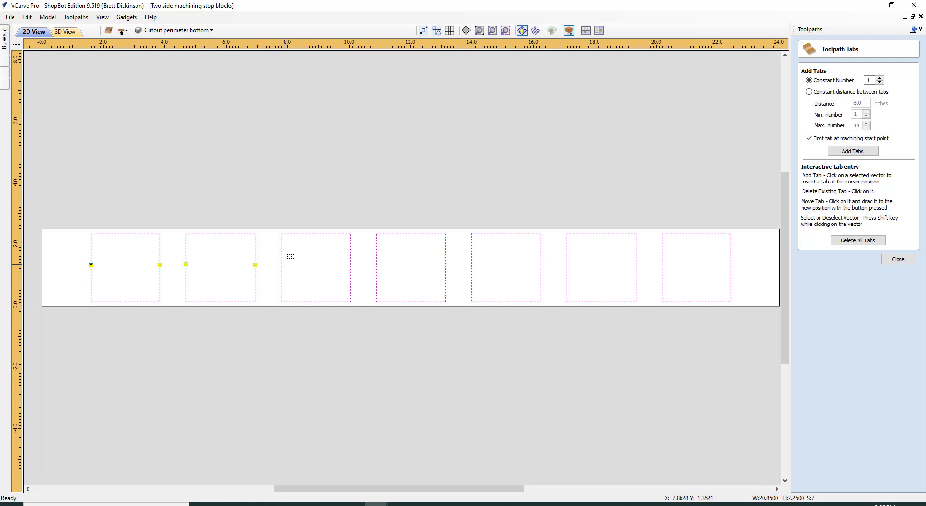
left_click(351, 264)
left_click(377, 267)
left_click(445, 266)
left_click(472, 266)
left_click(541, 265)
left_click(568, 264)
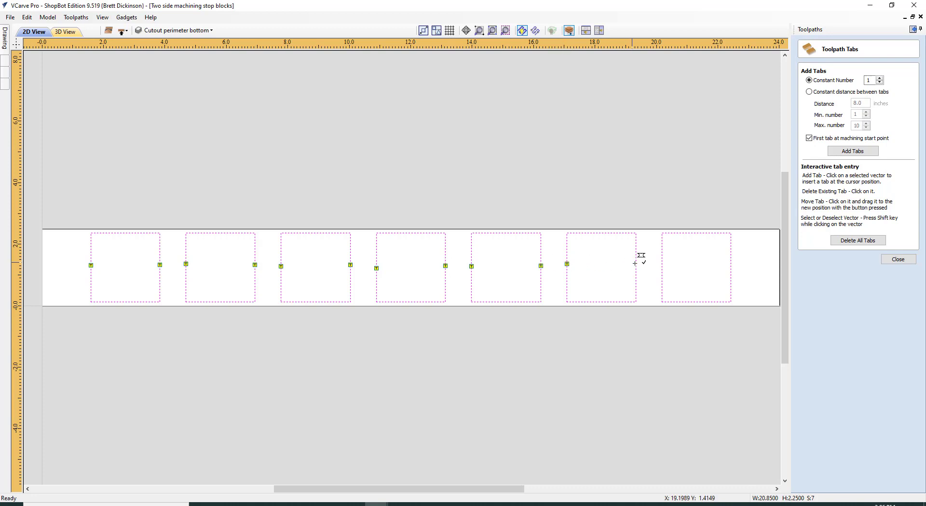
left_click(635, 265)
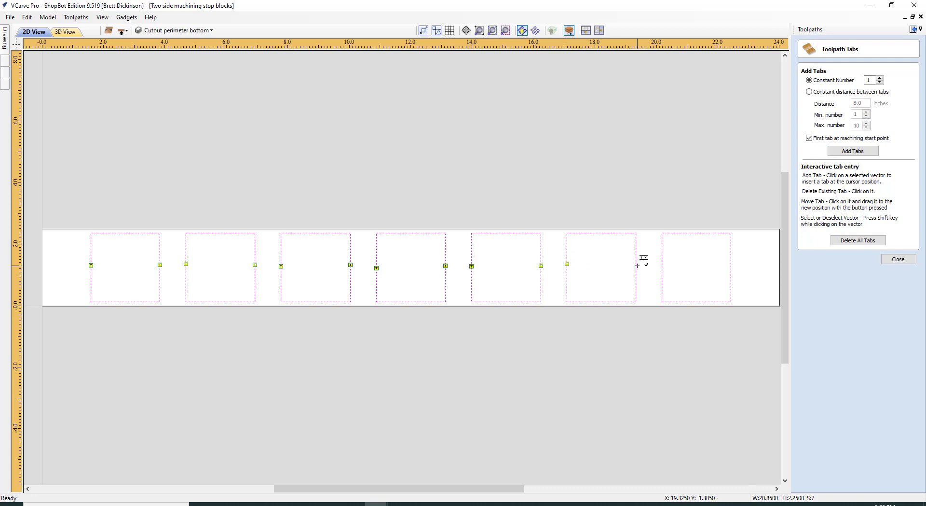
left_click(662, 267)
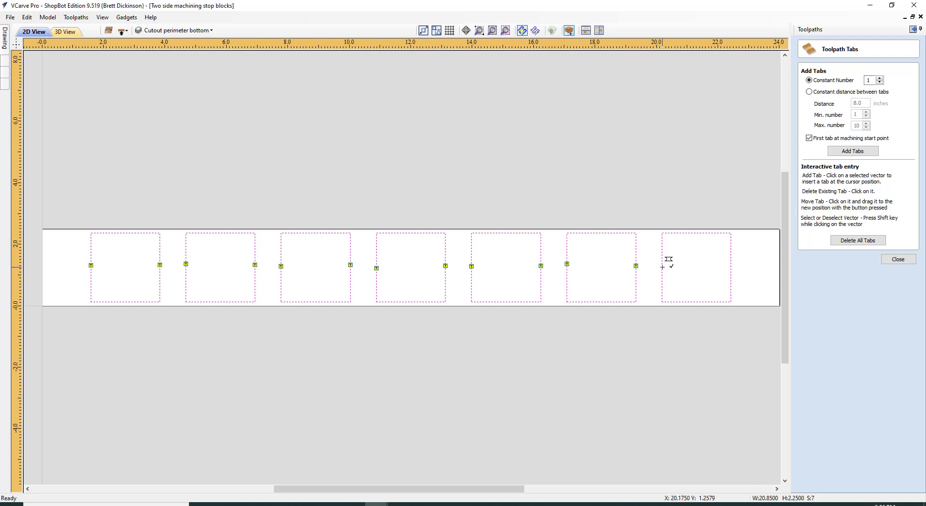
left_click(733, 267)
left_click(898, 259)
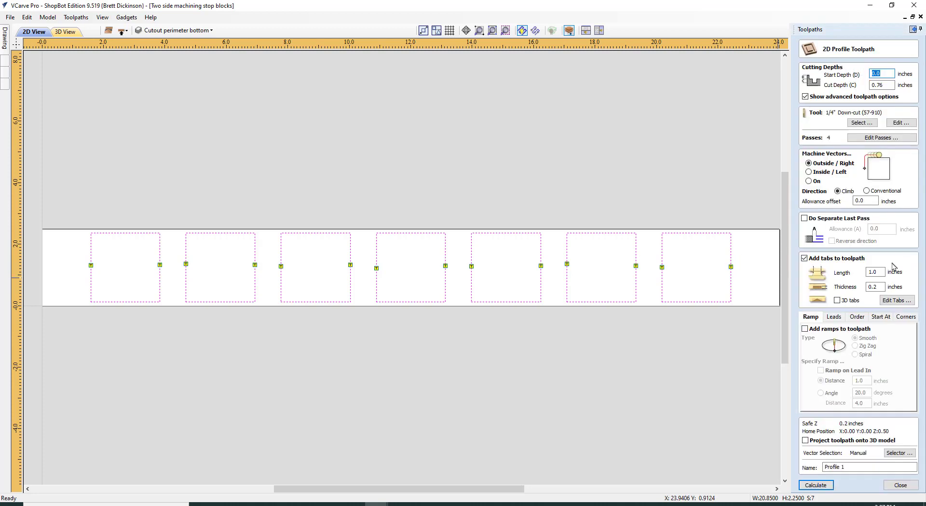
Add smooth ramps 1 inch long to the profile, then calculate and preview it under the name "Cutout from bottom".
left_click(808, 330)
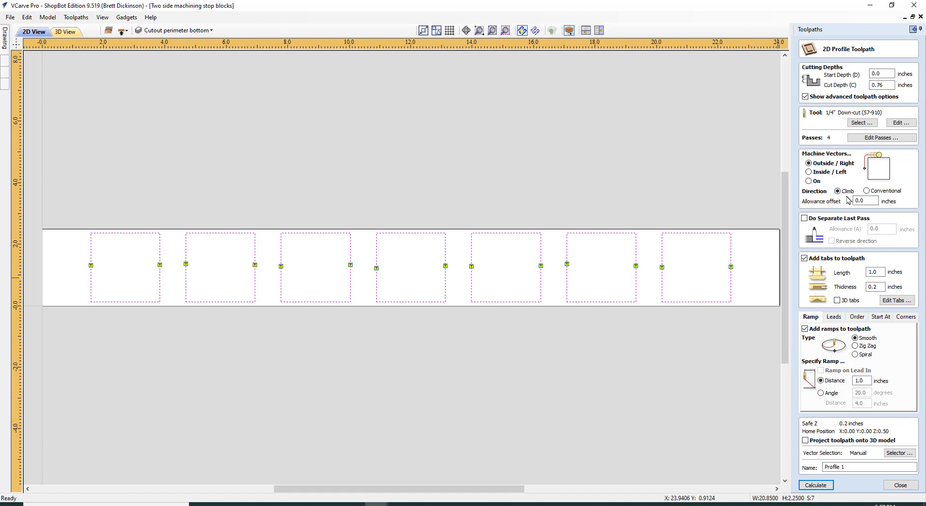
left_click(870, 469)
type("Cutout from bottom")
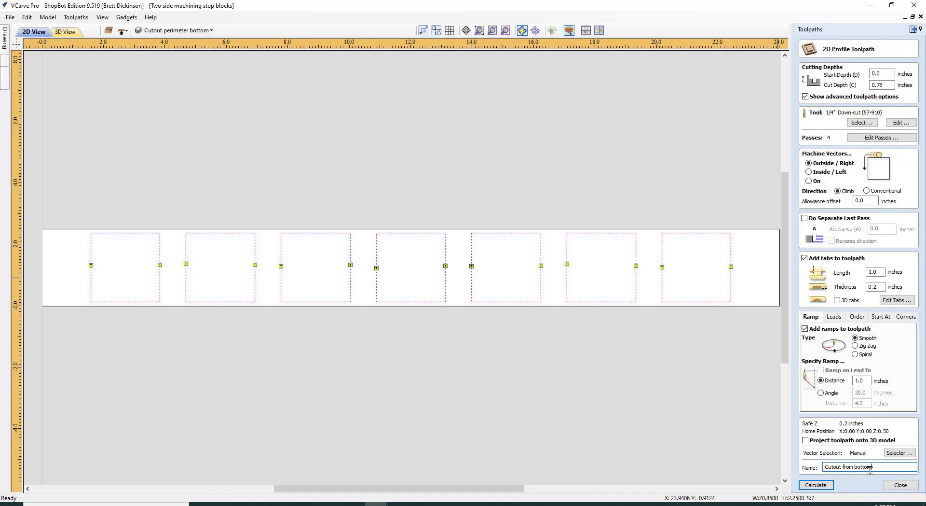
left_click(828, 484)
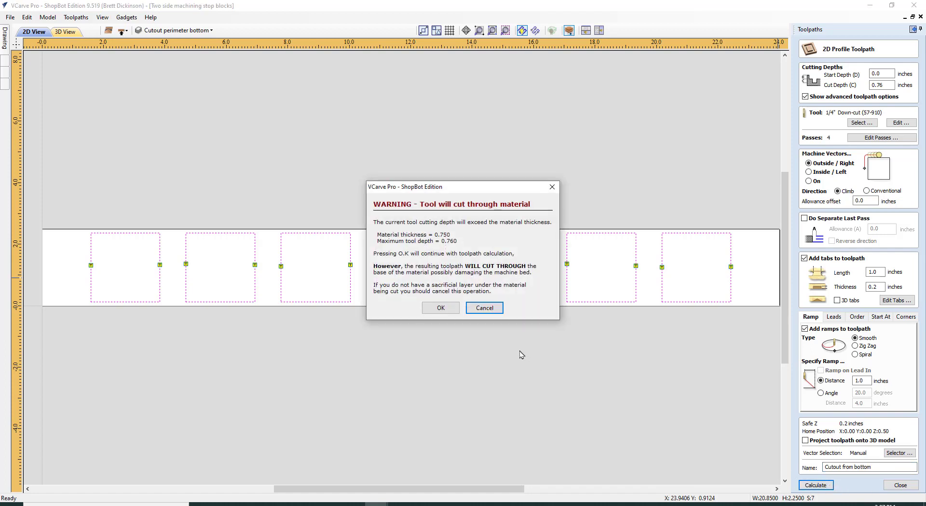
left_click(441, 308)
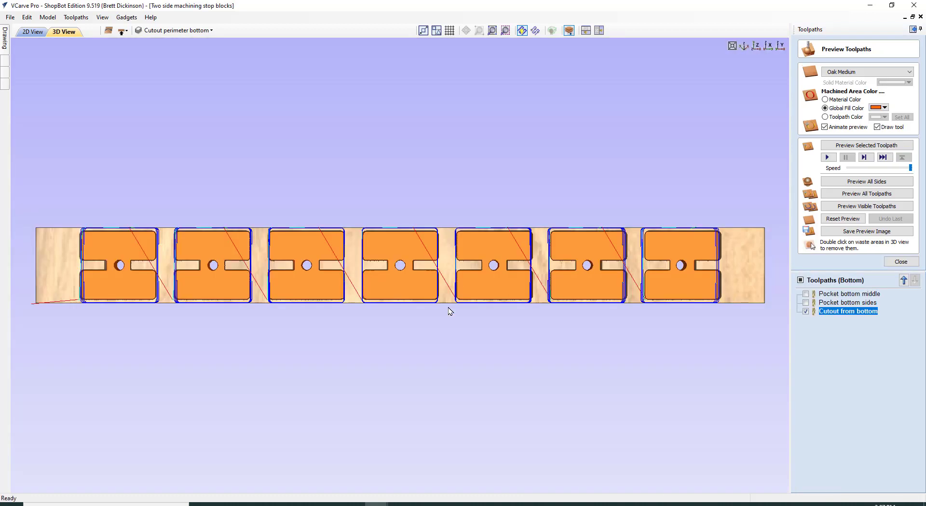
left_click(841, 146)
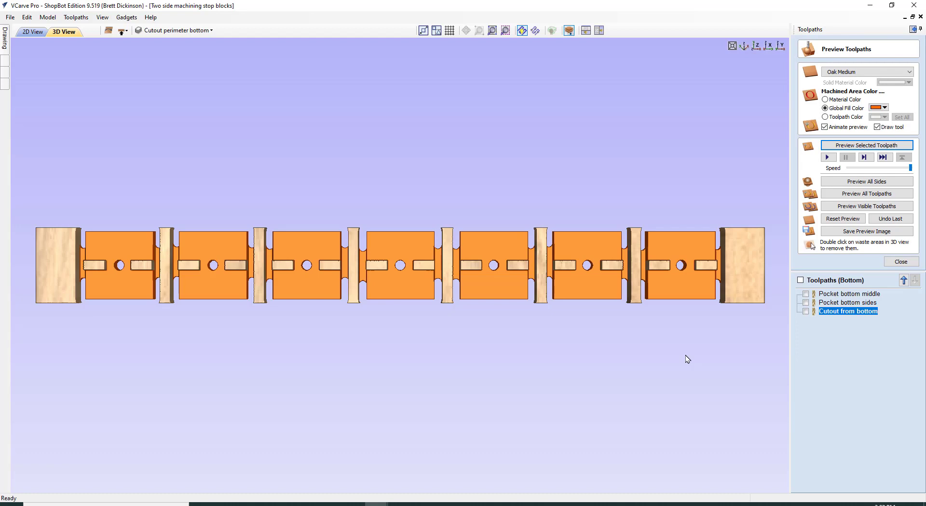
Duplicate the Cutout from bottom toolpath and set the copy to a 0.762 inch cut depth and conventional direction.
mouse_move(848, 311)
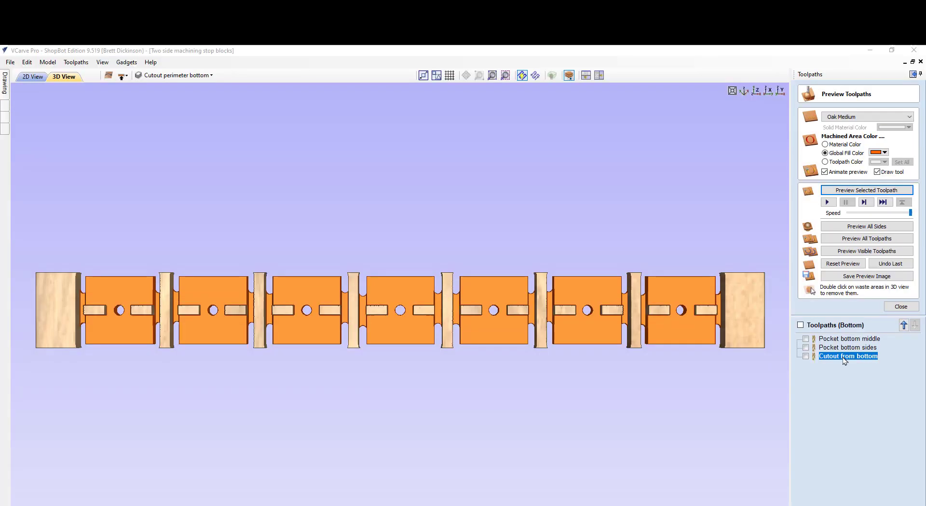
right_click(844, 358)
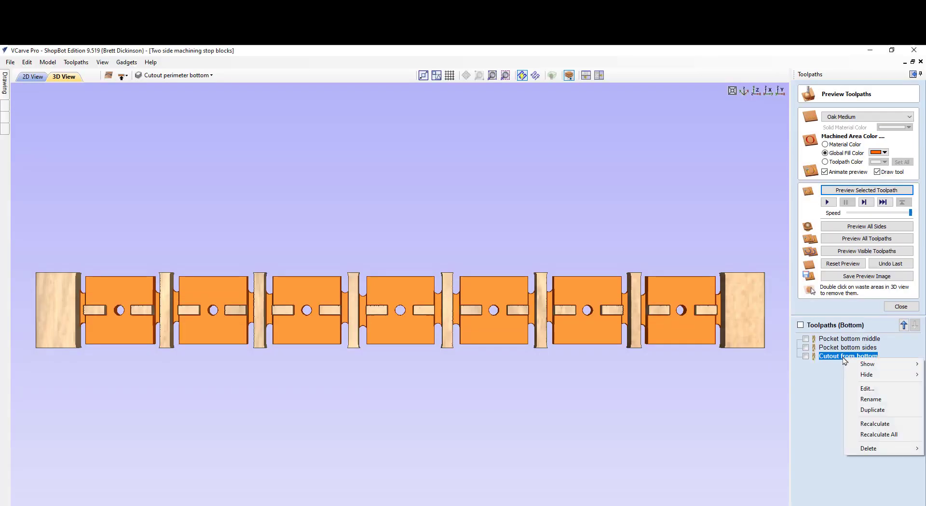
left_click(865, 410)
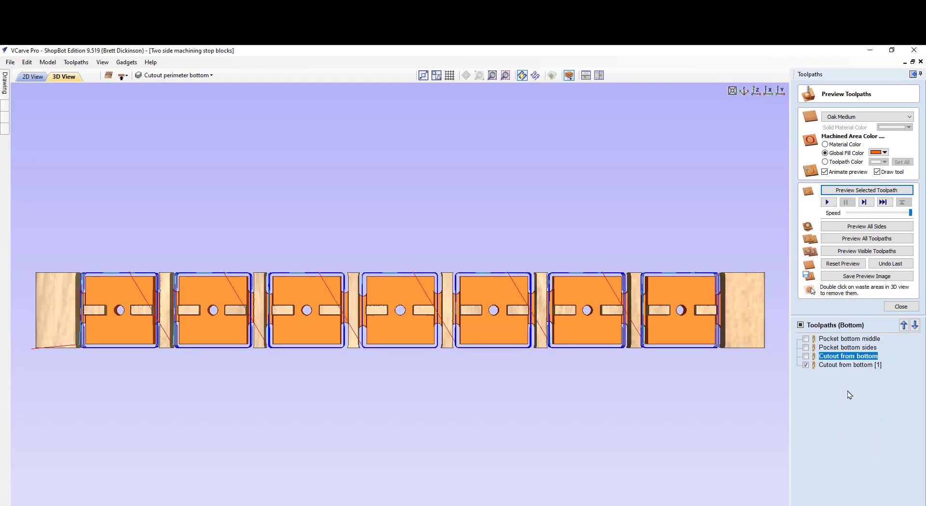
double_click(842, 365)
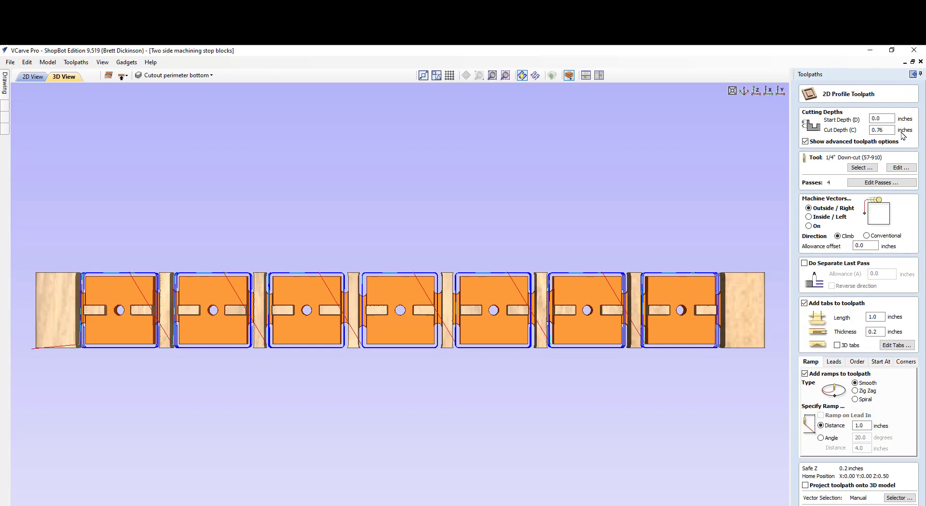
left_click(887, 130)
left_click(867, 235)
Set the copied profile's tool pass depth to 0.3 inches and calculate it as "Cutout from bottom conventional", accepting the cut through the material.
left_click(905, 167)
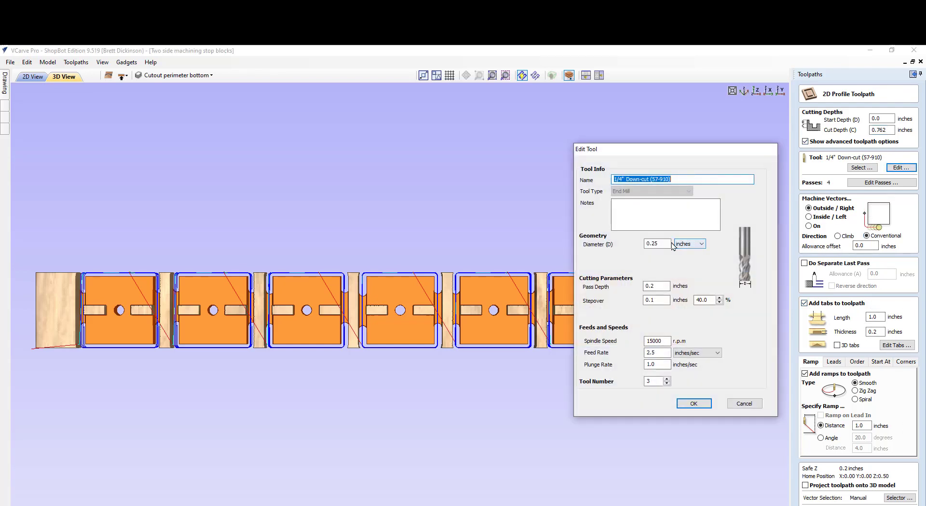
double_click(659, 285)
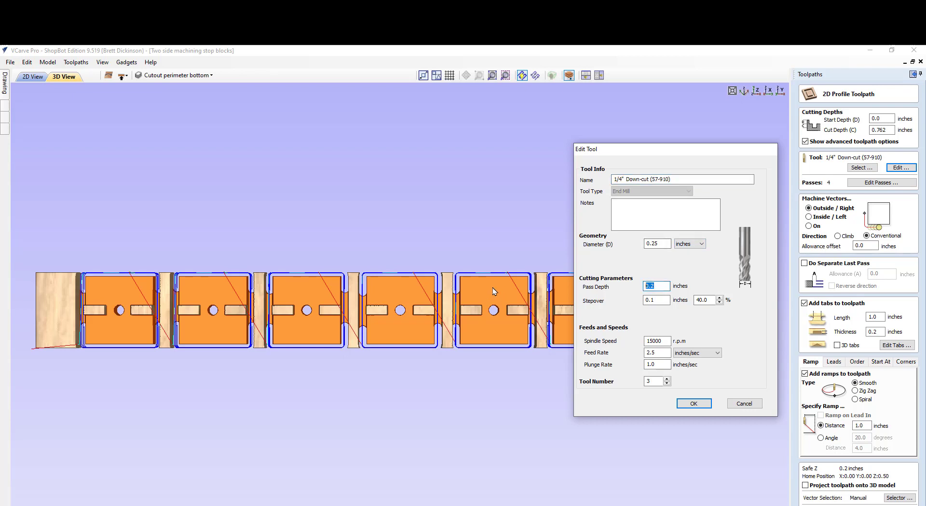
type(".3")
left_click(693, 405)
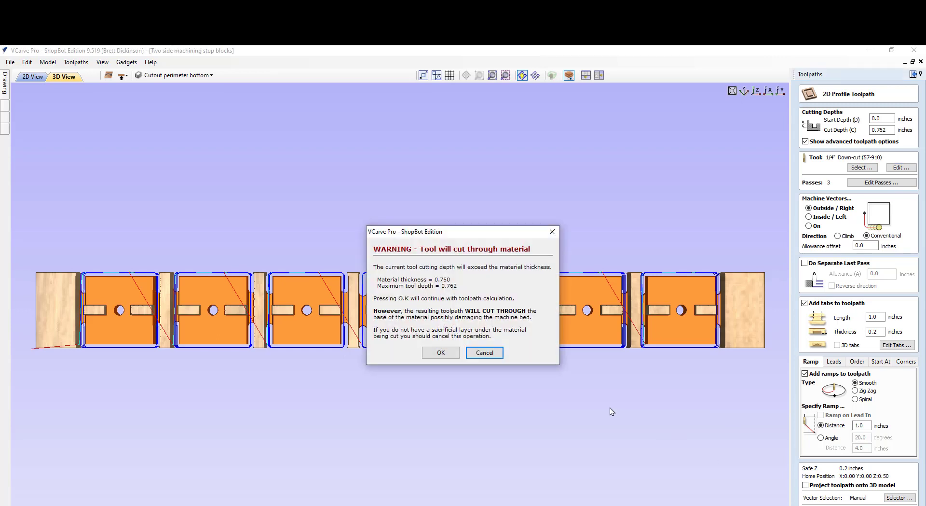
left_click(441, 352)
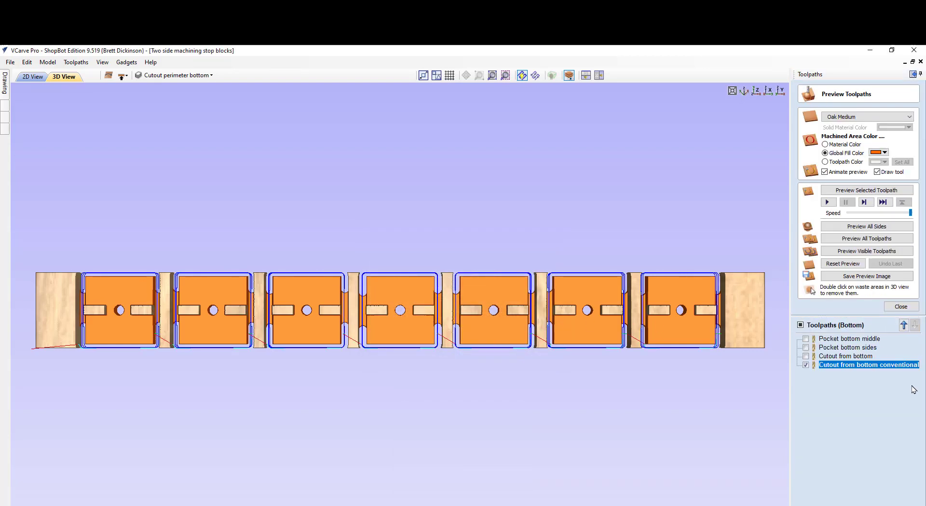
Hide the conventional cutout toolpath, reset the preview, and simulate the toolpaths on both sides of the board.
left_click(805, 364)
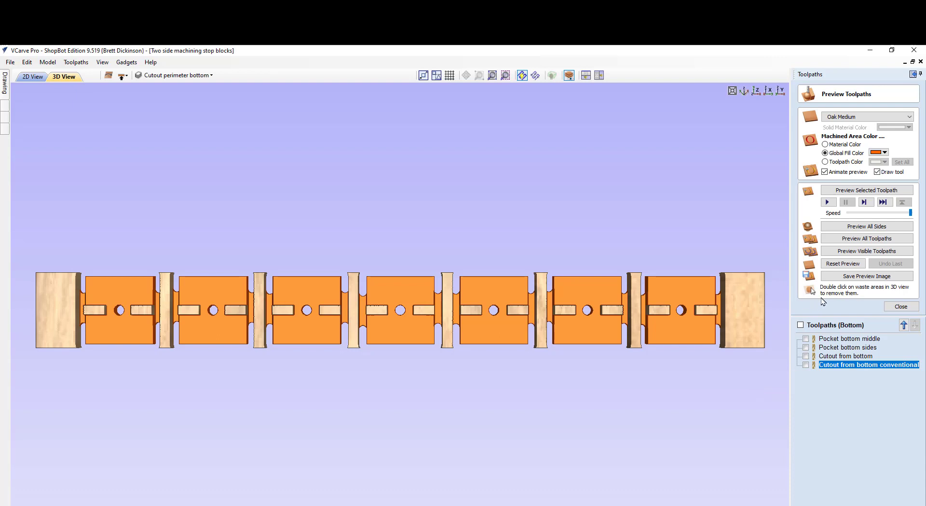
left_click(843, 264)
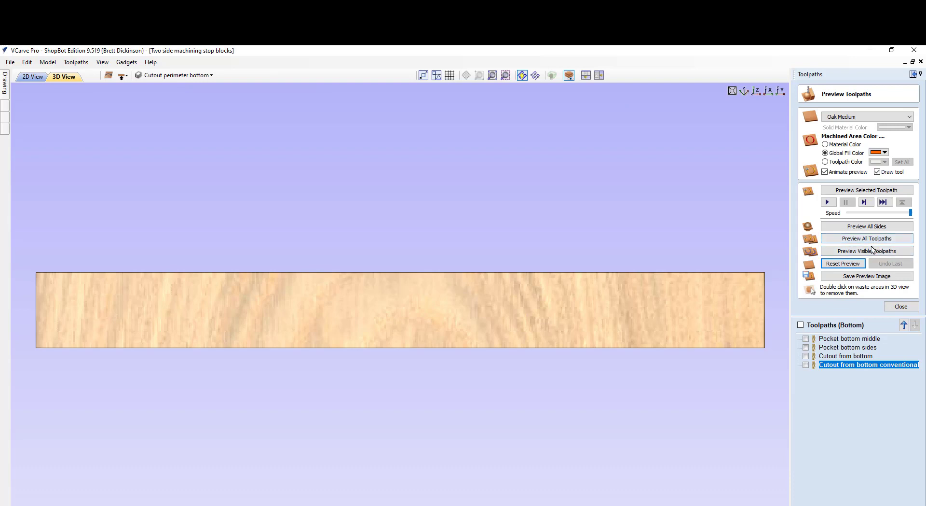
left_click(866, 226)
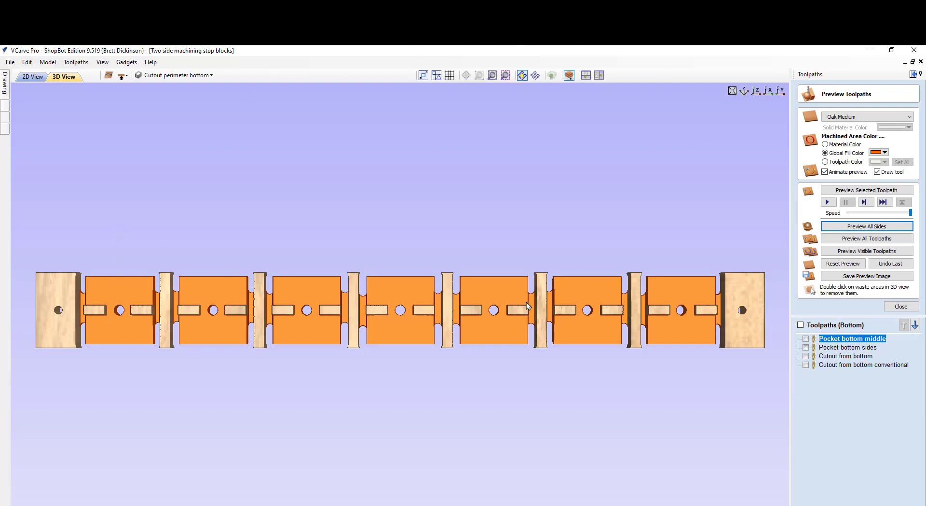
left_click(123, 75)
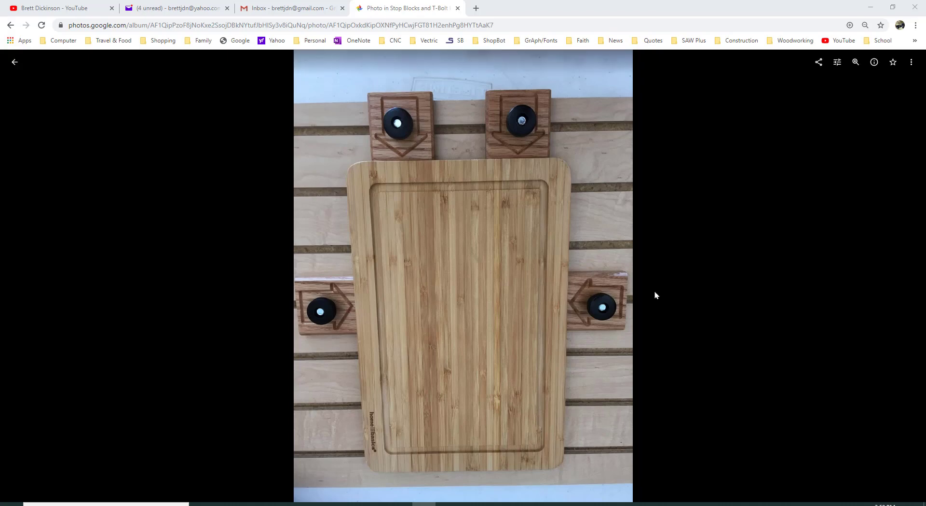
Look through the Google Photos album for pictures of the finished stop blocks in use on slotted machine beds.
left_click(23, 275)
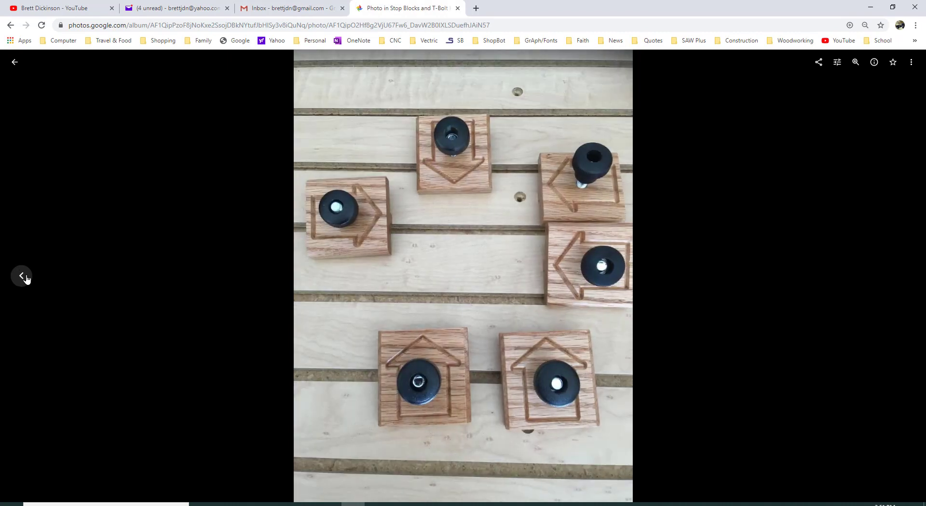
left_click(23, 276)
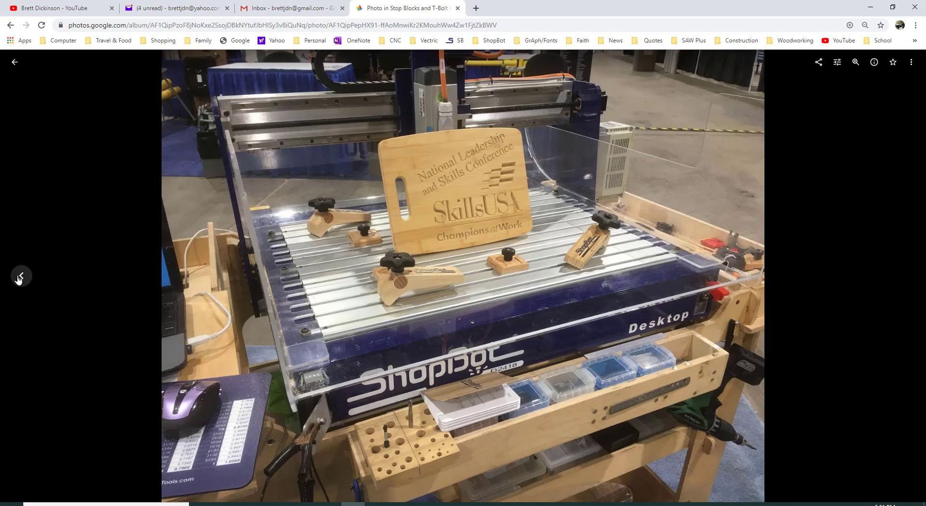
left_click(19, 278)
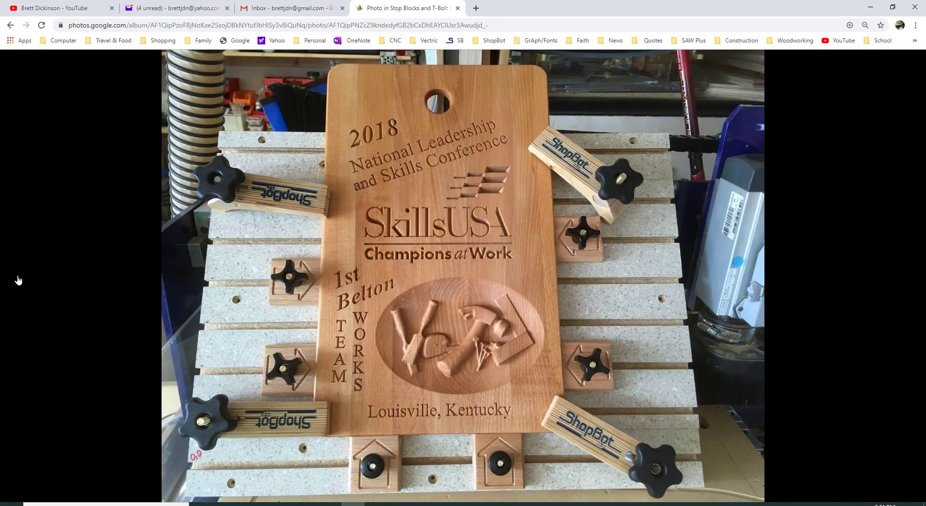